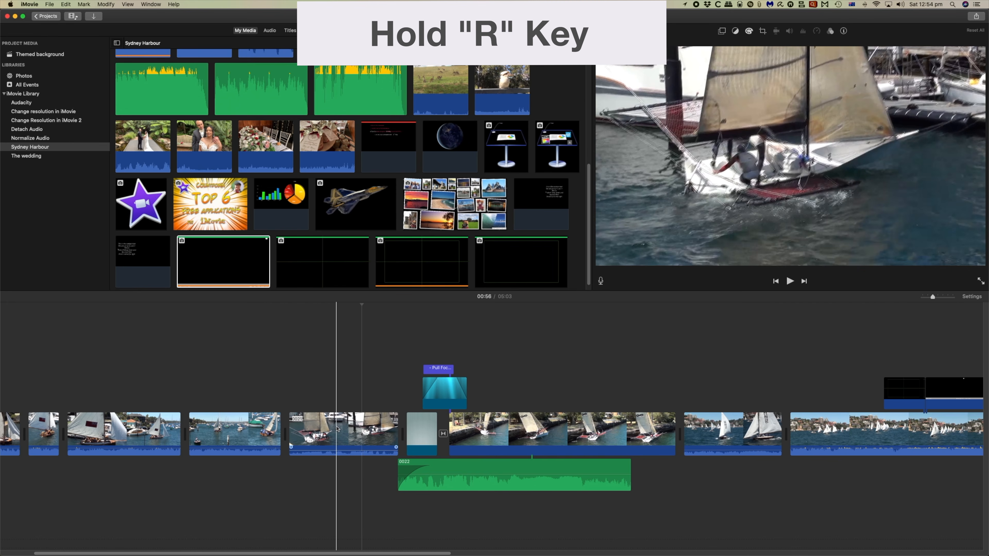
Step: Silence a short range in the middle of clip 0021 by lowering its volume to 0%, and play it back
{"action": "key", "text": "r"}
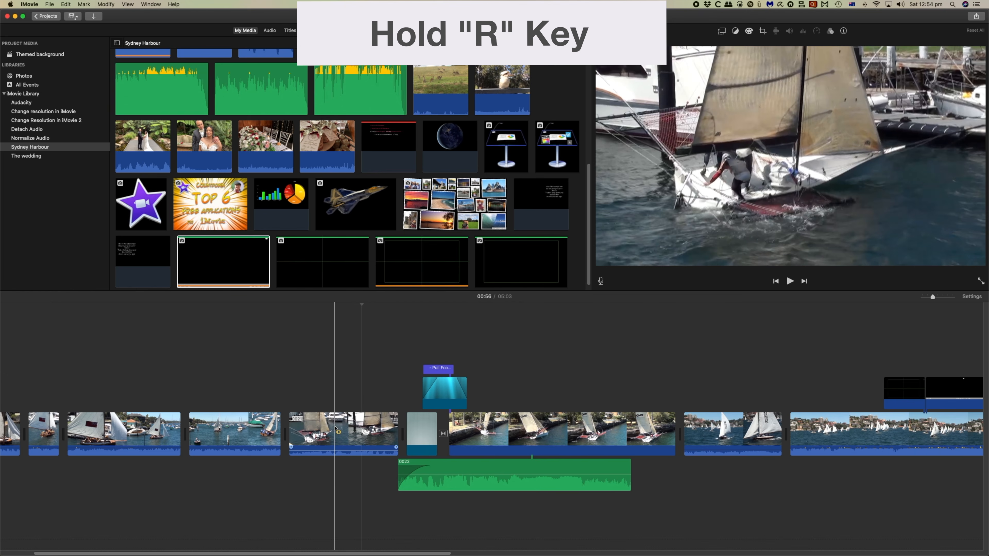
{"action": "left_click_drag", "start_coordinate": [335, 428], "coordinate": [346, 427]}
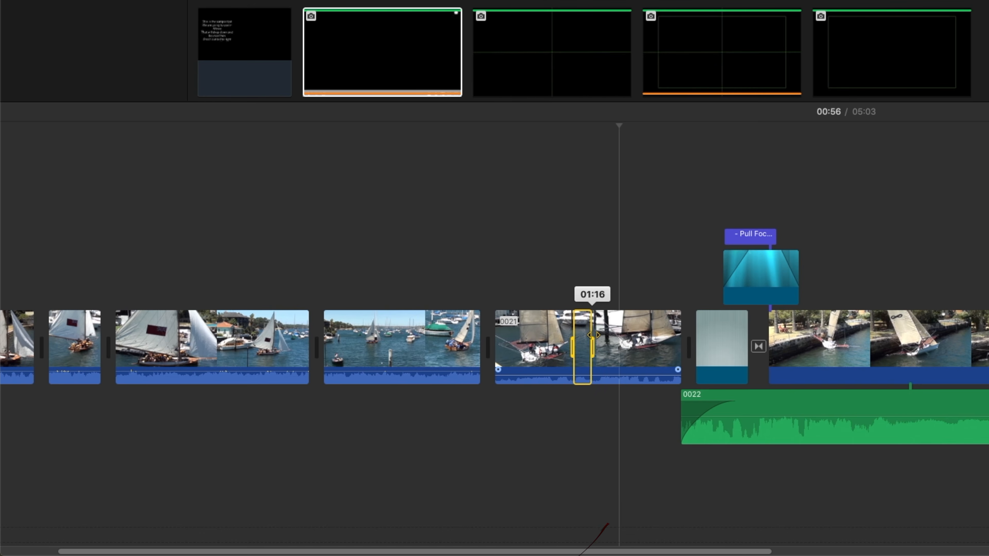
{"action": "left_click", "coordinate": [581, 376]}
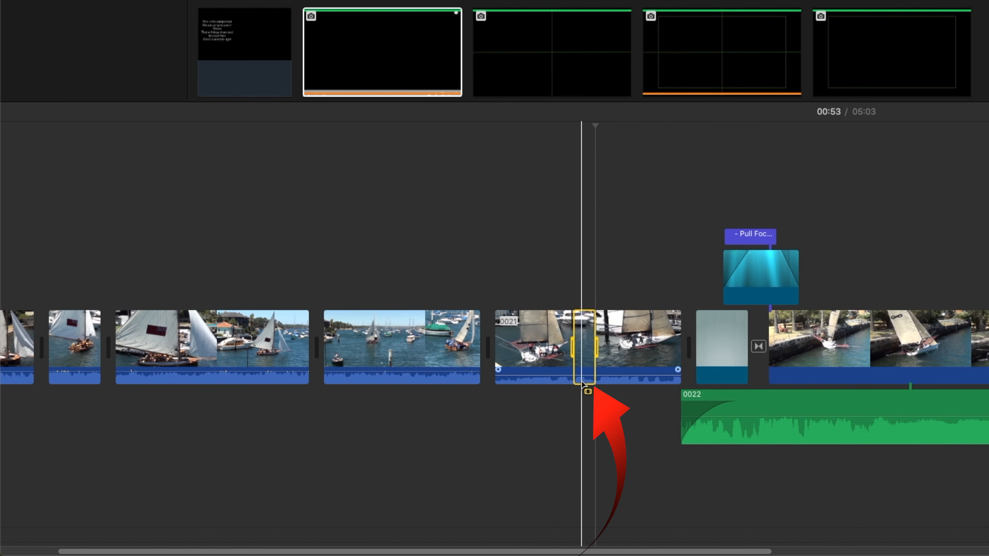
{"action": "left_click", "coordinate": [583, 376]}
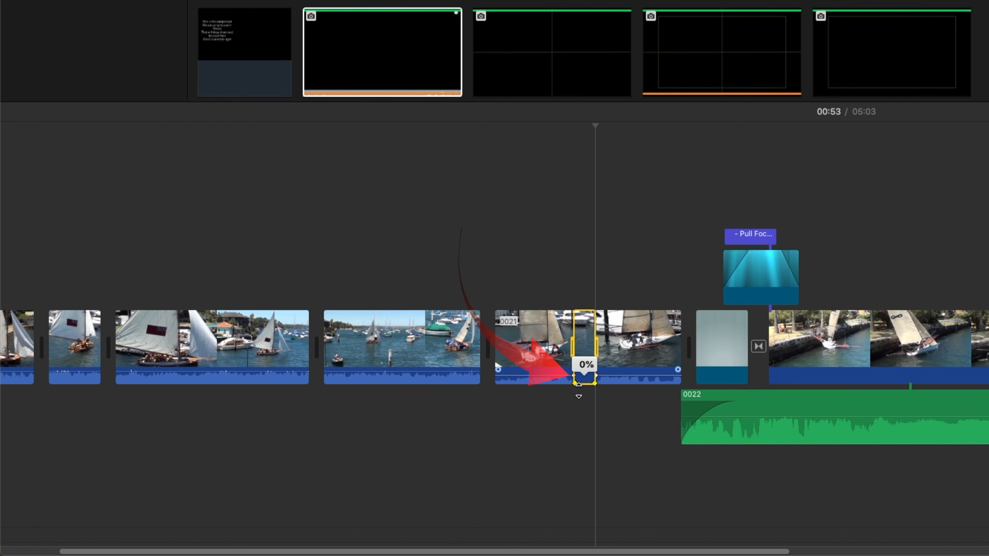
{"action": "left_click_drag", "start_coordinate": [579, 391], "coordinate": [577, 389]}
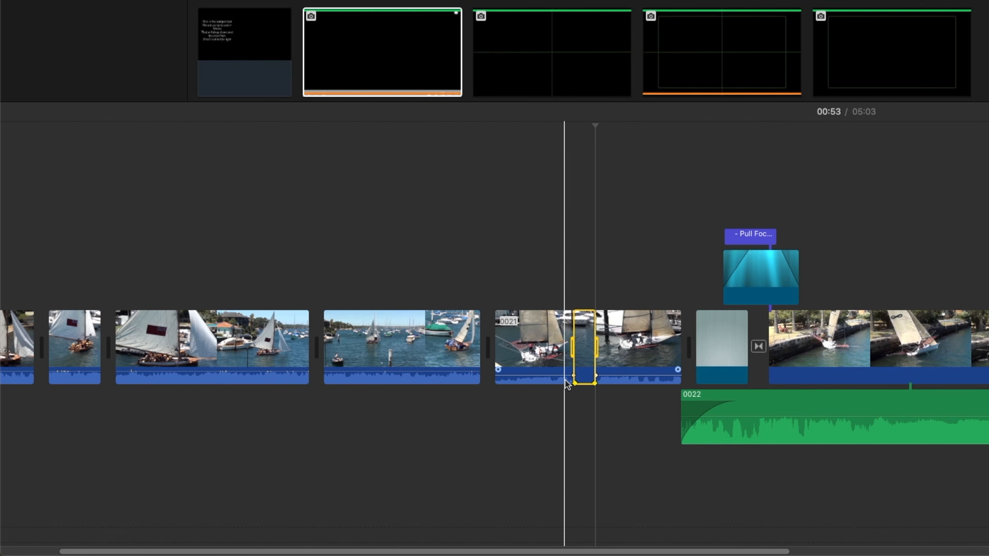
{"action": "key", "text": "space"}
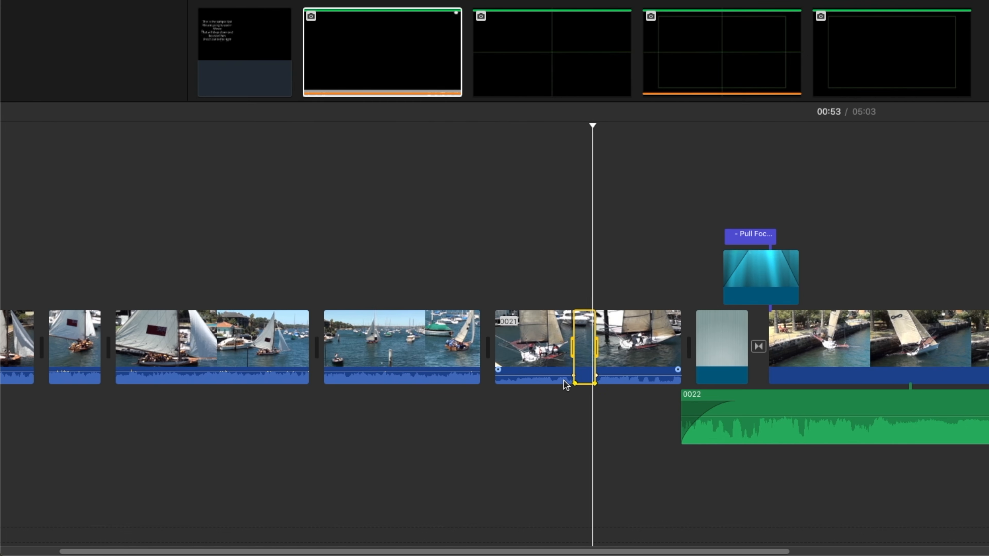
Step: Move the volume keyframes outward on both sides of clip 0021's silenced section to make the audio fades more gradual
{"action": "left_click", "coordinate": [644, 352]}
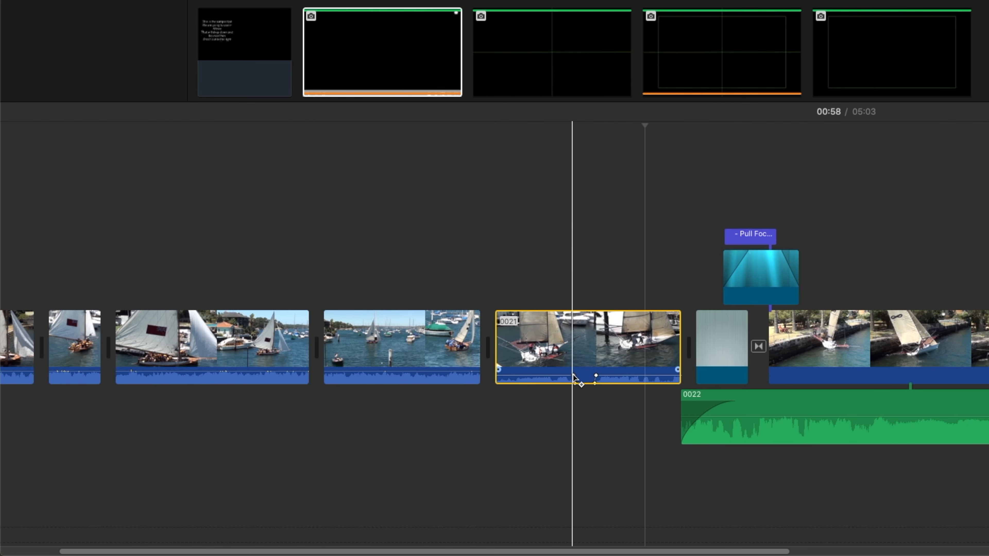
{"action": "left_click", "coordinate": [573, 375]}
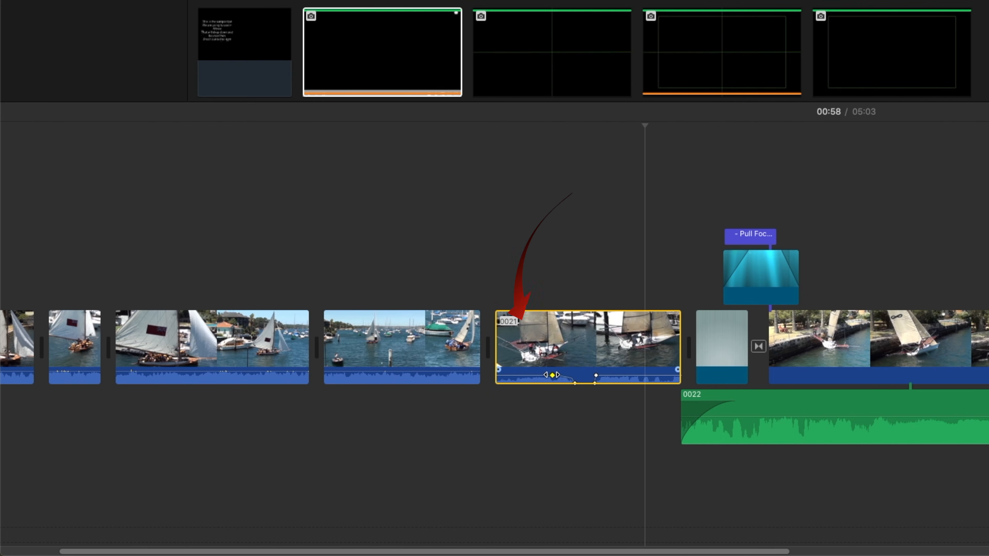
{"action": "left_click_drag", "start_coordinate": [596, 375], "coordinate": [612, 376]}
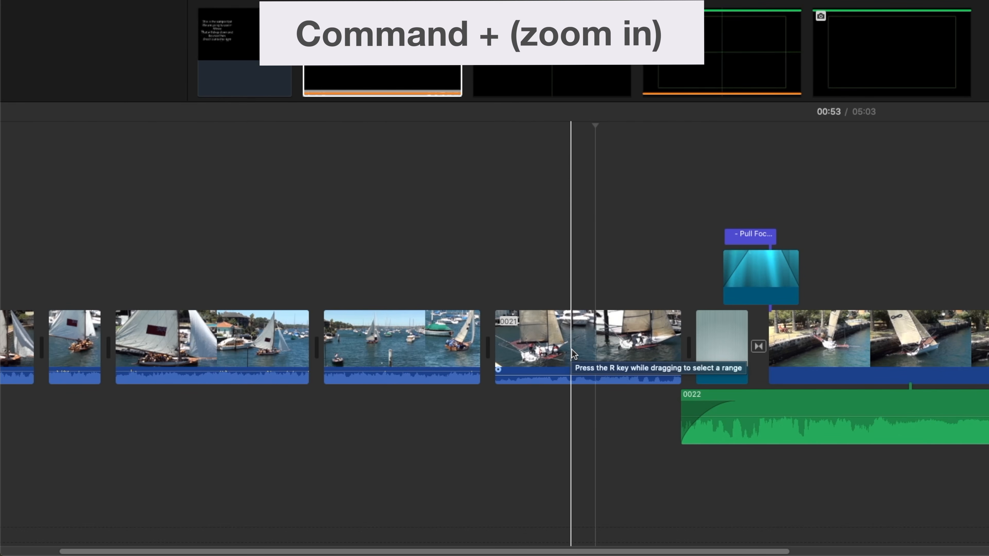
Step: Try adding a freeze frame at the playhead in clip 0021, and undo it
{"action": "key", "text": "super+equal"}
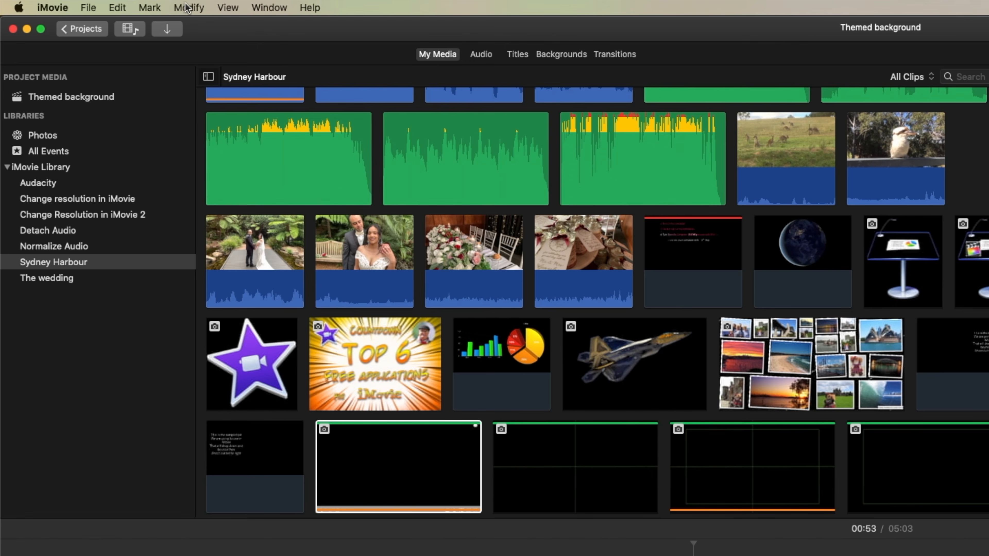
{"action": "left_click", "coordinate": [188, 7]}
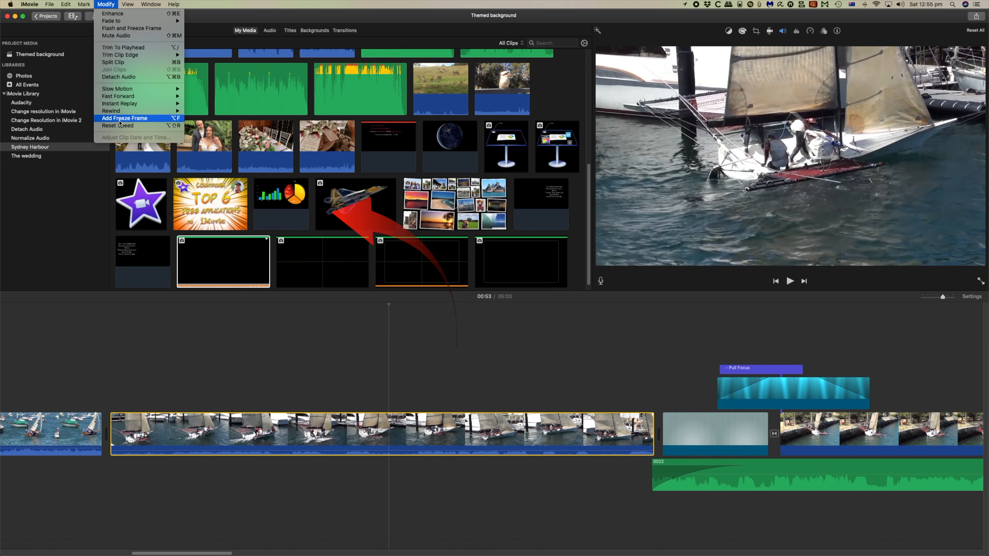
{"action": "left_click", "coordinate": [213, 212]}
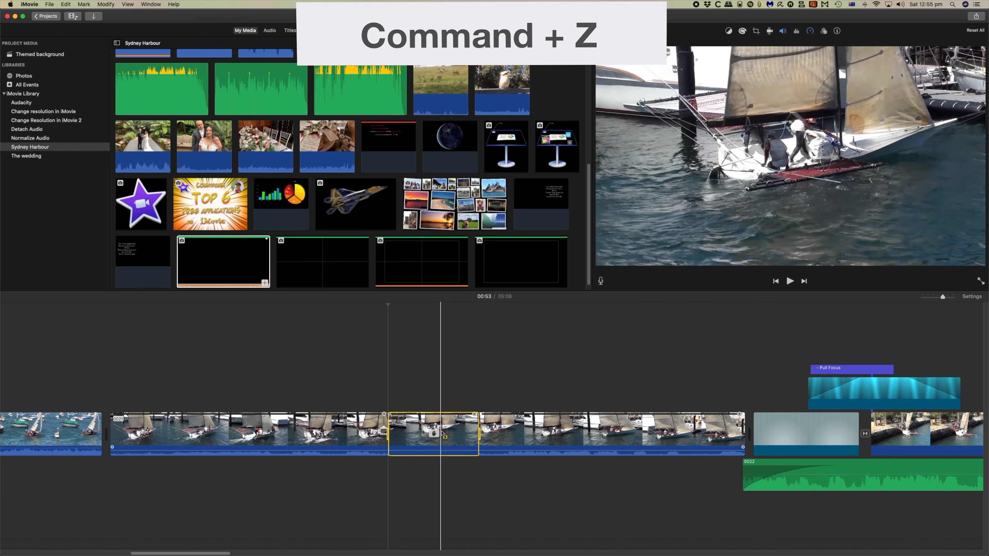
{"action": "key", "text": "super+z"}
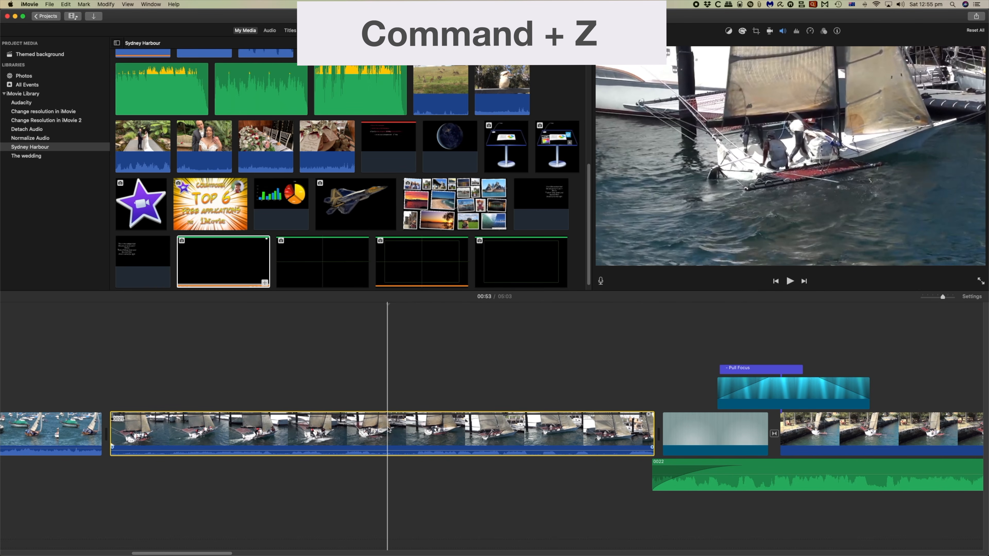
Step: Select a 00:11 range from the playhead in clip 0021 and add a freeze frame to it
{"action": "left_click_drag", "start_coordinate": [389, 430], "coordinate": [401, 427]}
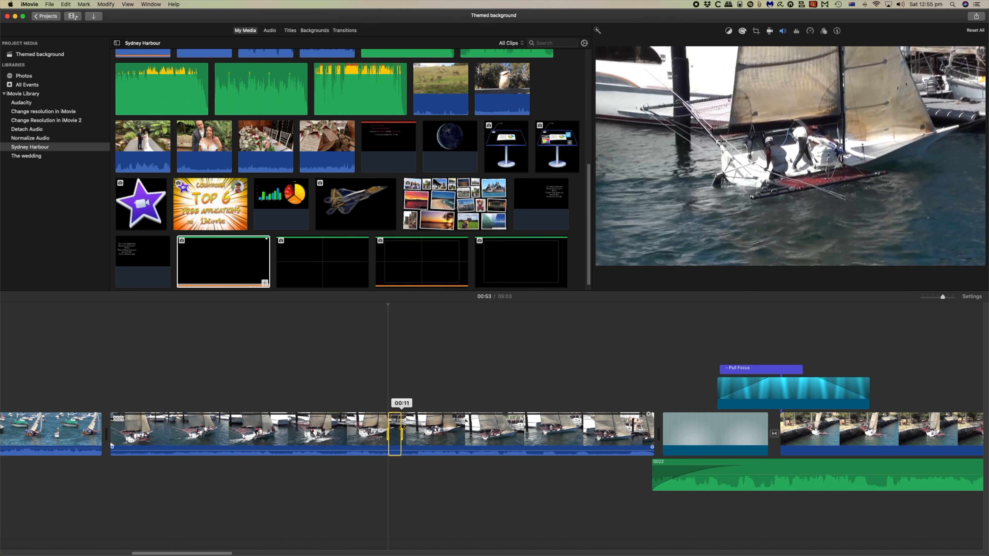
{"action": "left_click", "coordinate": [98, 5]}
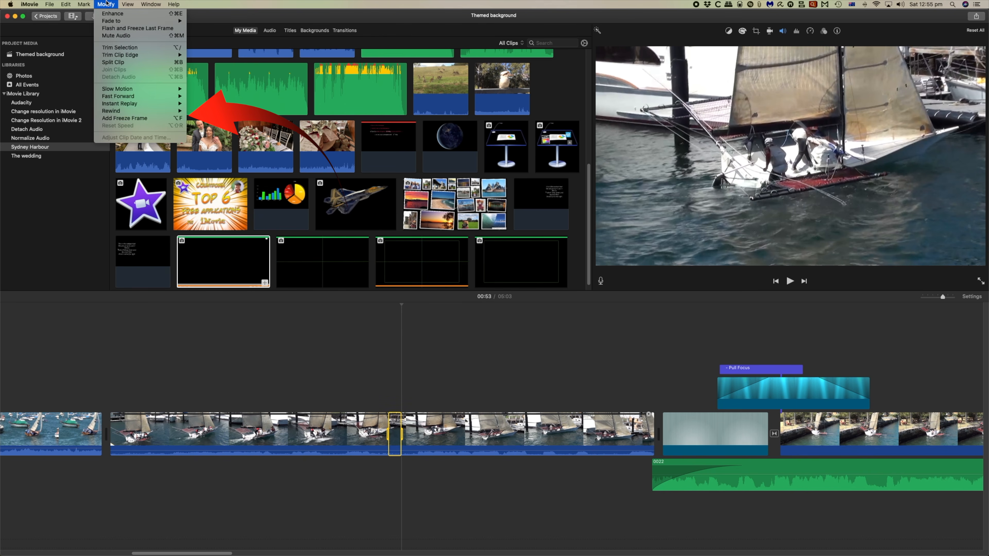
{"action": "left_click", "coordinate": [128, 118]}
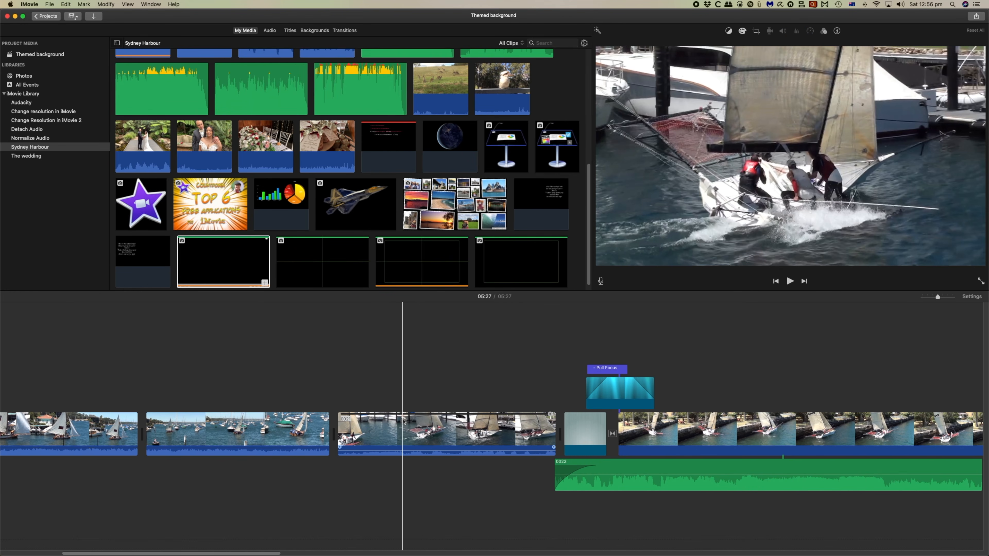
Step: Add a freeze frame to a longer selected range in the middle of clip 0021, and remove it again
{"action": "left_click_drag", "start_coordinate": [403, 421], "coordinate": [493, 424]}
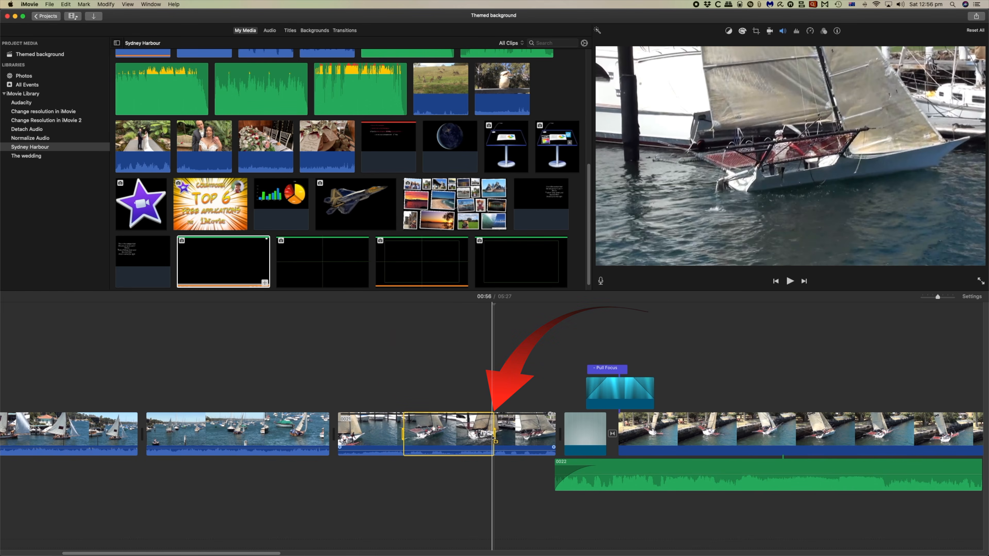
{"action": "left_click", "coordinate": [99, 4]}
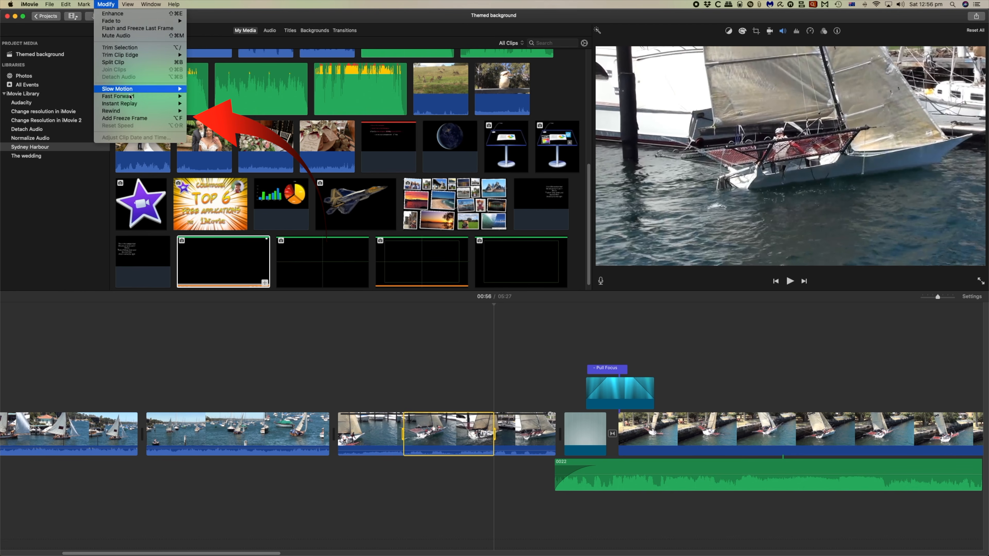
{"action": "left_click", "coordinate": [133, 122]}
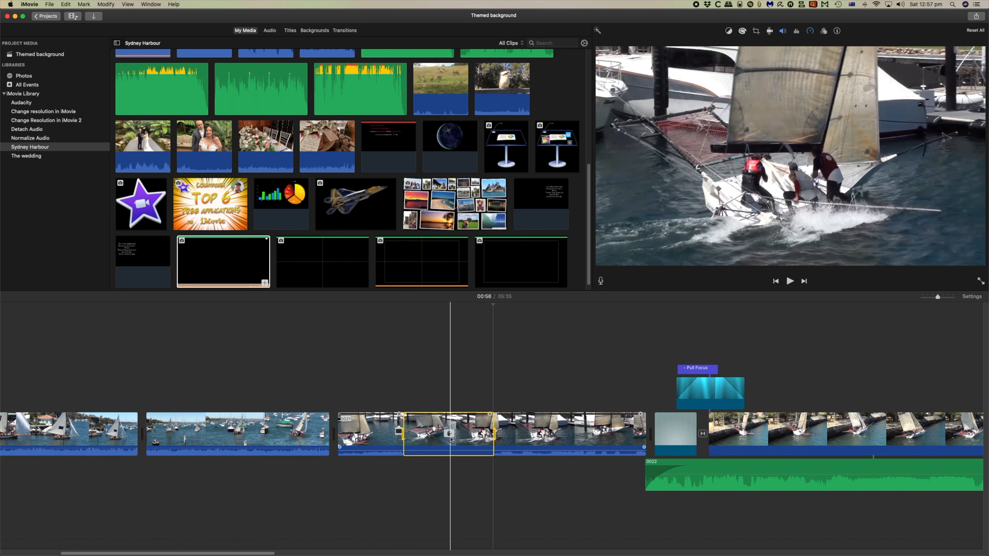
{"action": "left_click", "coordinate": [107, 5]}
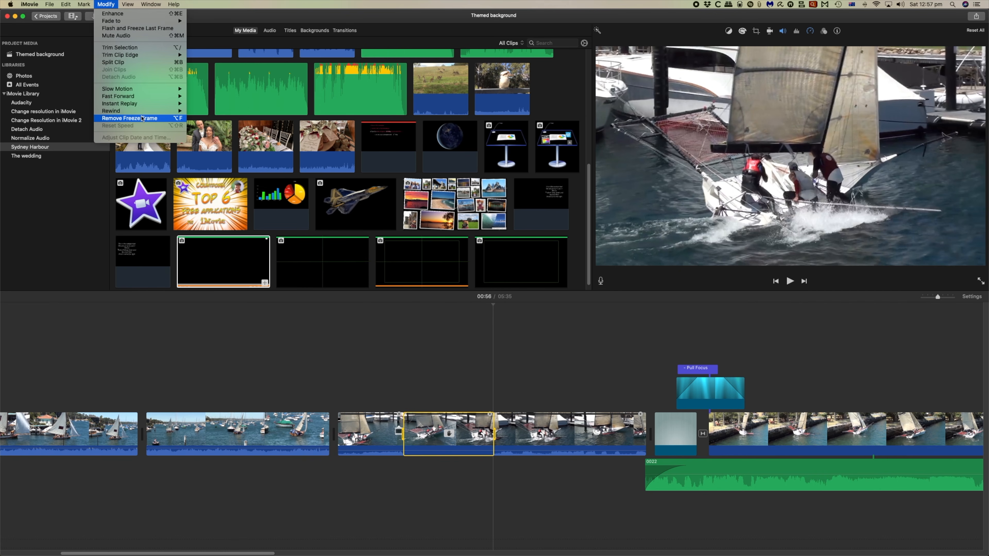
{"action": "left_click", "coordinate": [142, 117]}
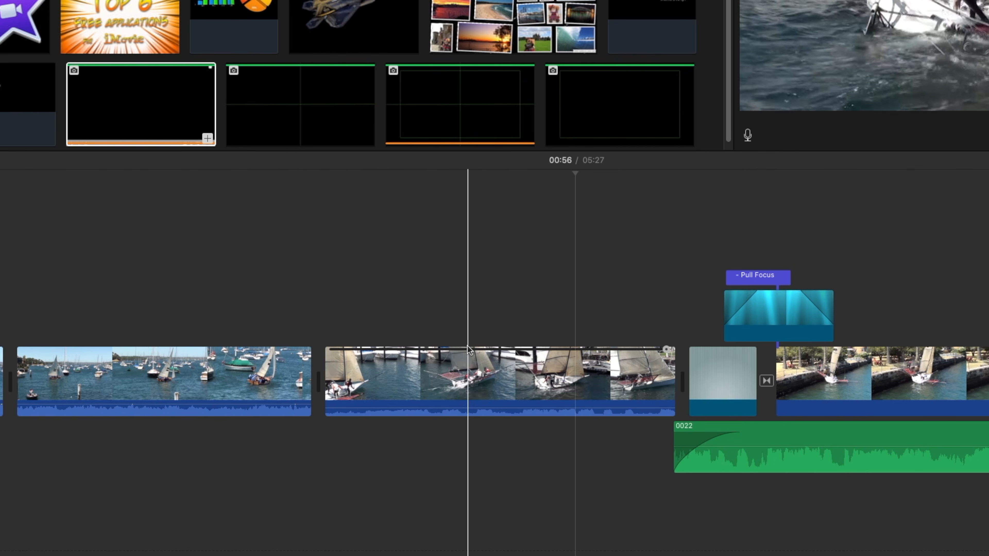
Step: Silence a short selected range in the middle of clip 0021, play it back, and undo the volume change
{"action": "left_click_drag", "start_coordinate": [468, 359], "coordinate": [505, 358]}
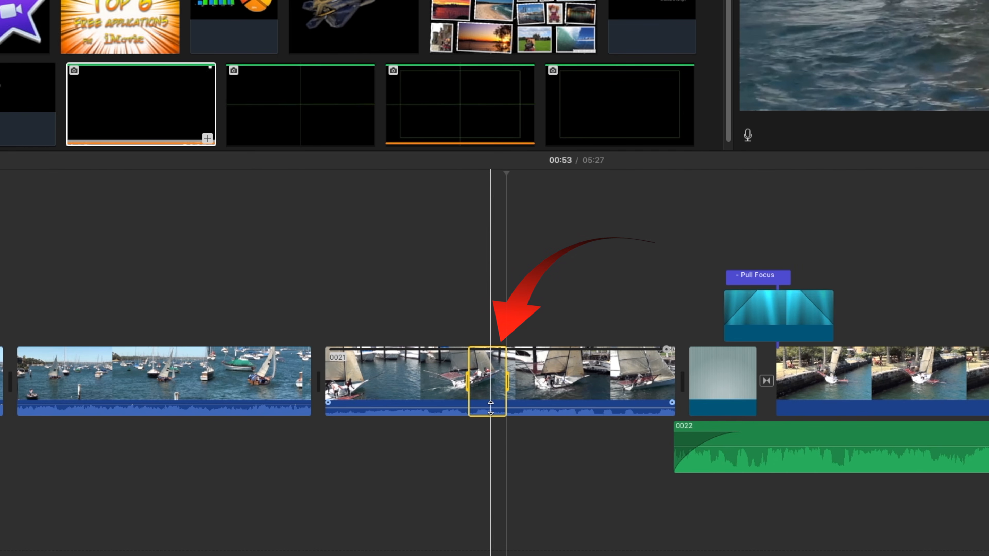
{"action": "left_click_drag", "start_coordinate": [490, 408], "coordinate": [483, 424]}
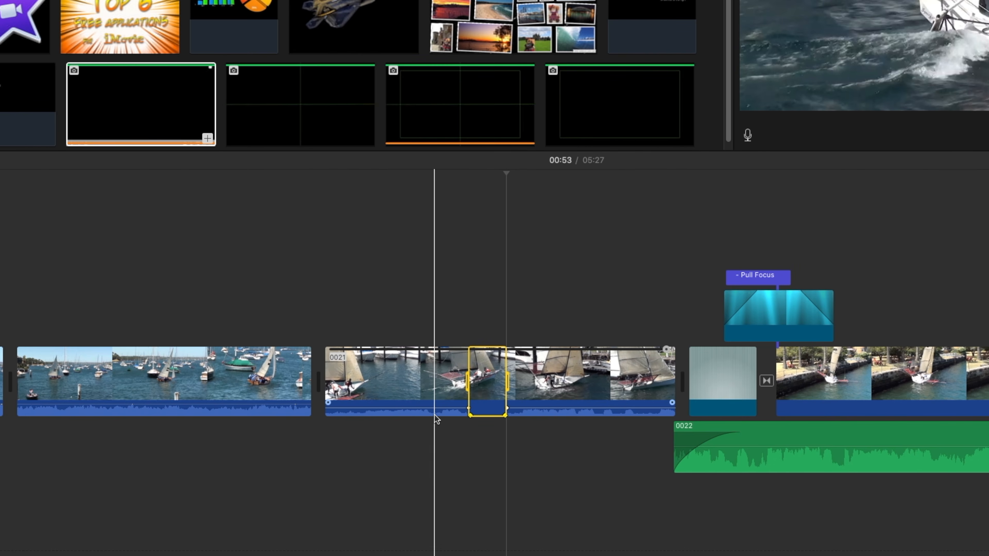
{"action": "key", "text": "space"}
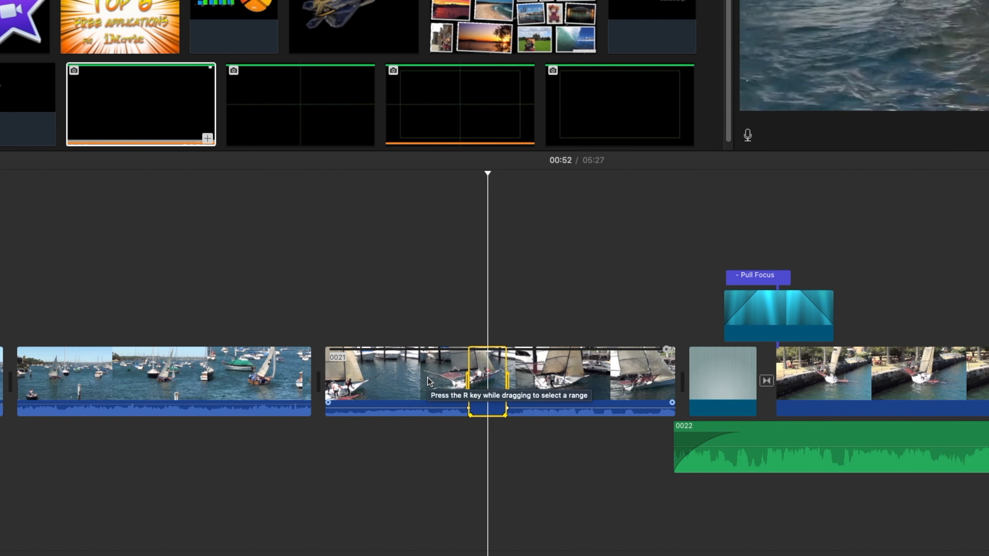
{"action": "left_click", "coordinate": [411, 380]}
{"action": "key", "text": "super+z"}
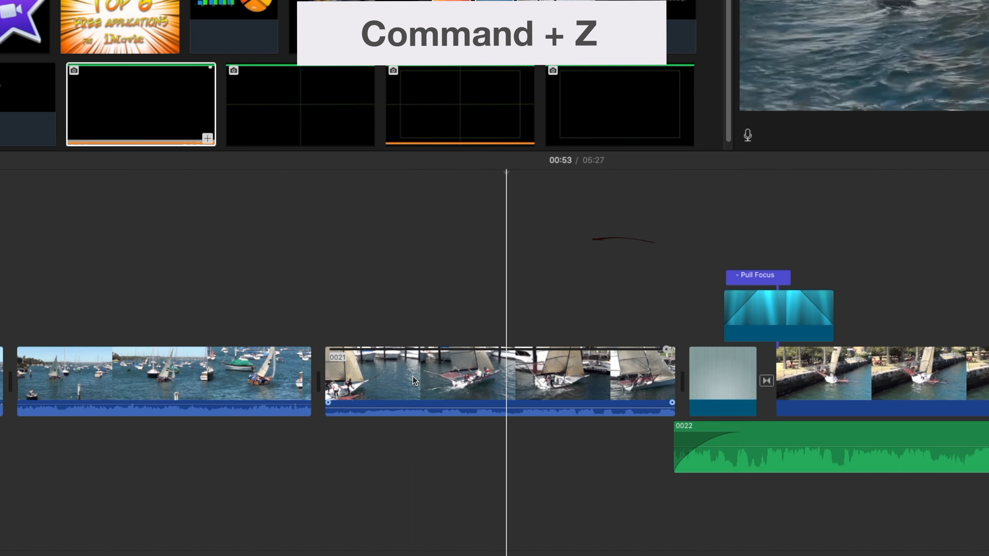
Step: Detach the audio from clip 0021 to copy the detached track, and undo the detachment
{"action": "left_click", "coordinate": [425, 375]}
{"action": "scroll", "coordinate": [413, 376], "scroll_direction": "right", "scroll_amount": 2}
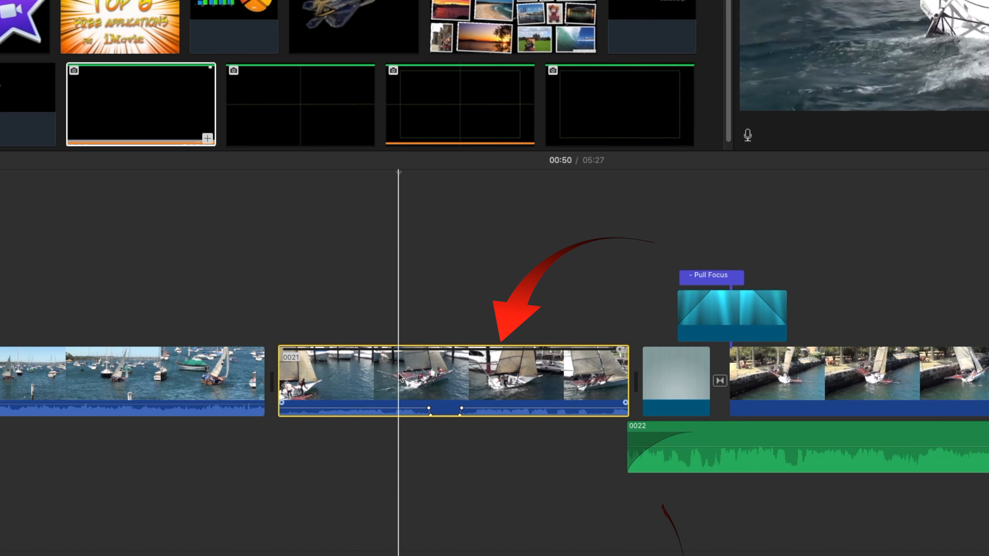
{"action": "right_click", "coordinate": [398, 372]}
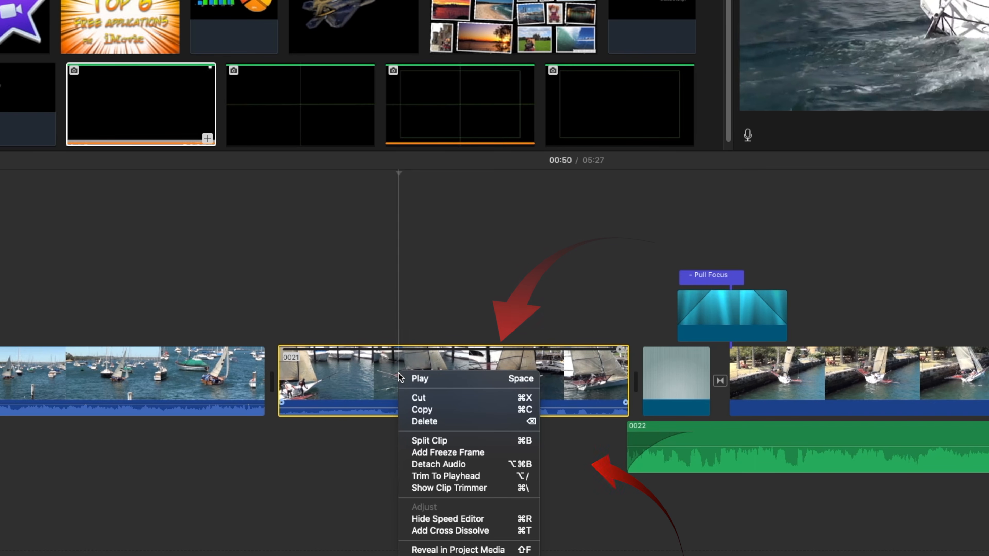
{"action": "left_click", "coordinate": [446, 461]}
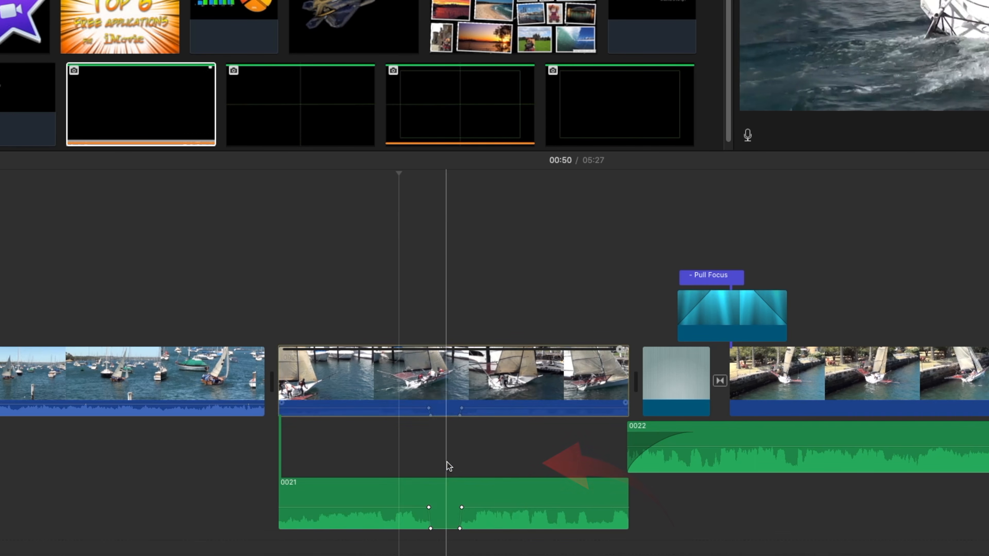
{"action": "left_click", "coordinate": [427, 494]}
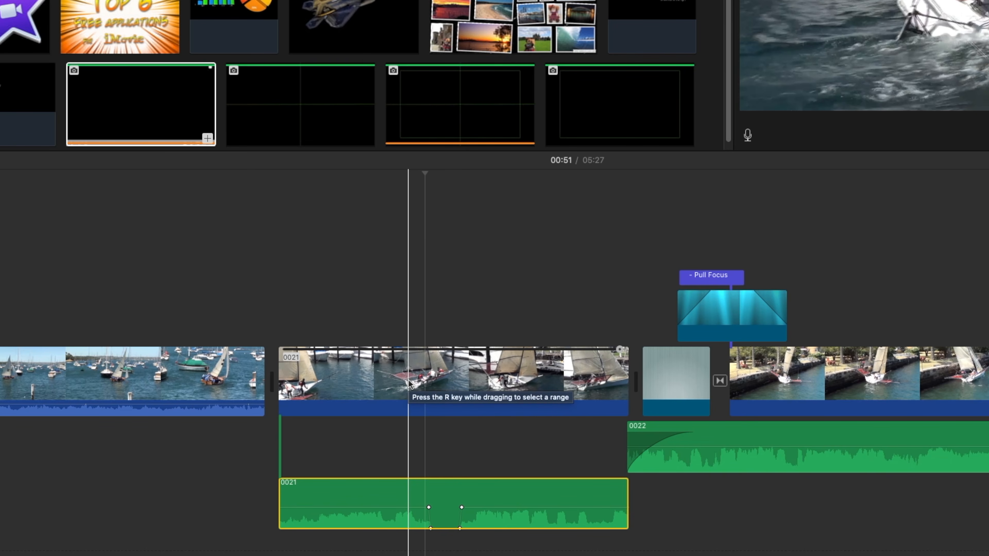
{"action": "key", "text": "super+z"}
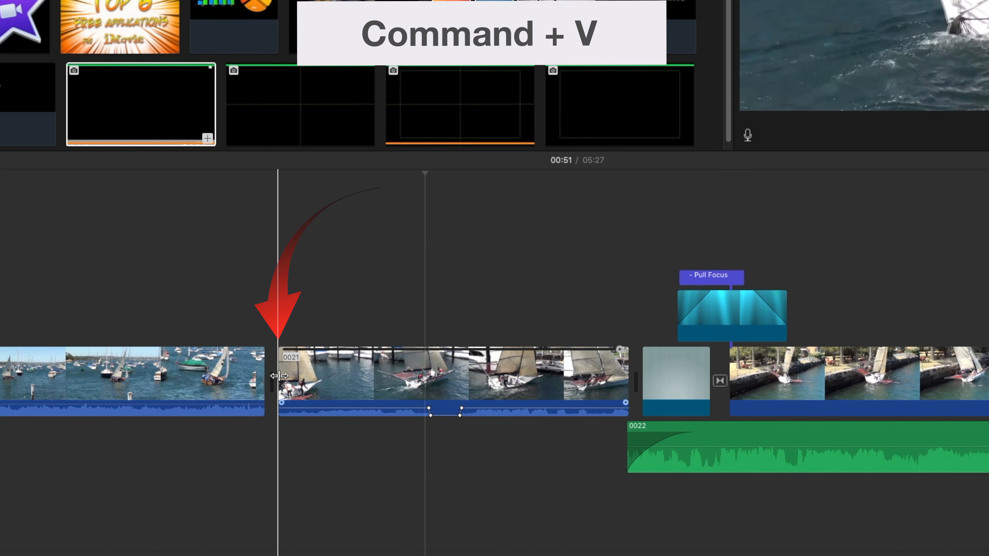
Step: Paste the copied audio at the start of clip 0021 and cut it down to a short opening piece
{"action": "key", "text": "super+v"}
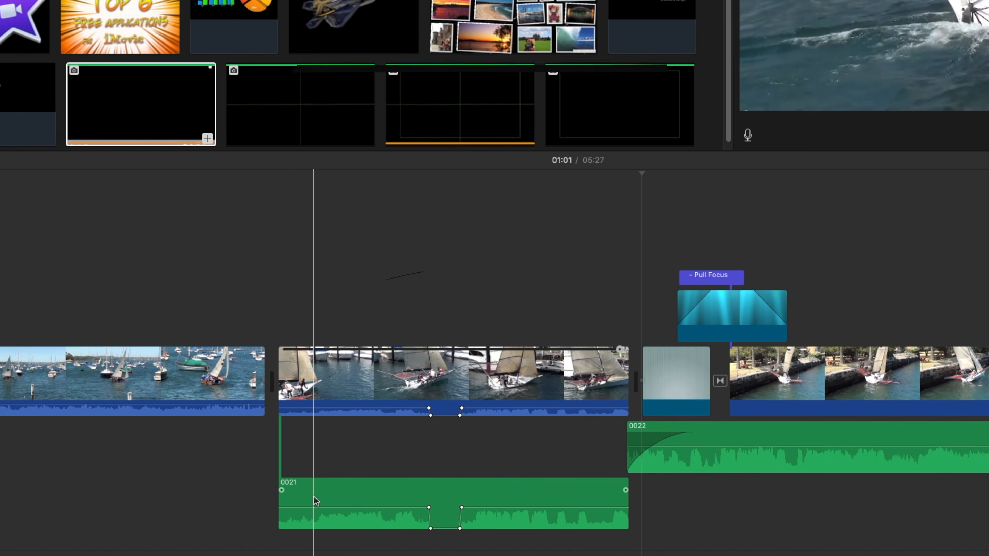
{"action": "key", "text": "super+b"}
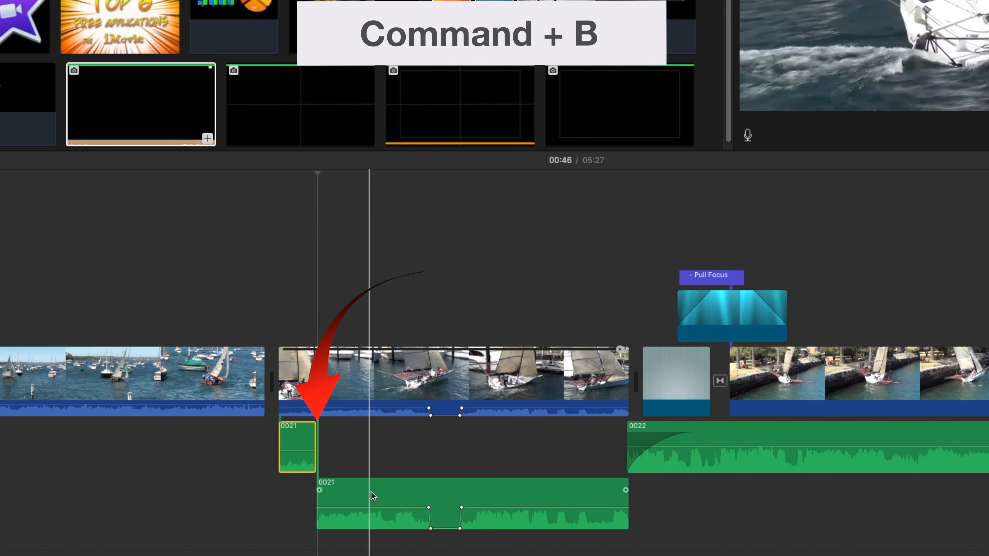
{"action": "key", "text": "Delete"}
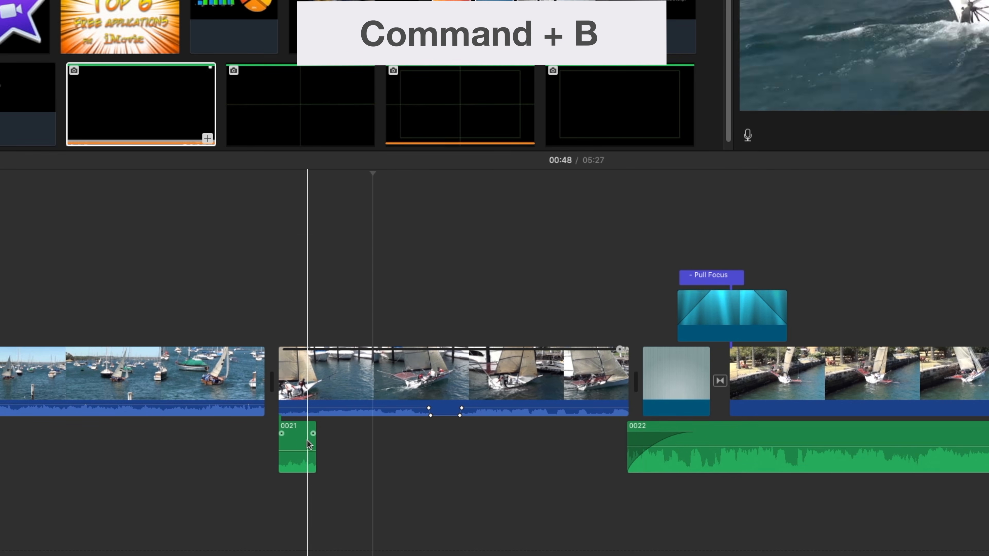
Step: Move the short audio piece beneath the silenced section of clip 0021 and play the result
{"action": "left_click_drag", "start_coordinate": [296, 436], "coordinate": [444, 445]}
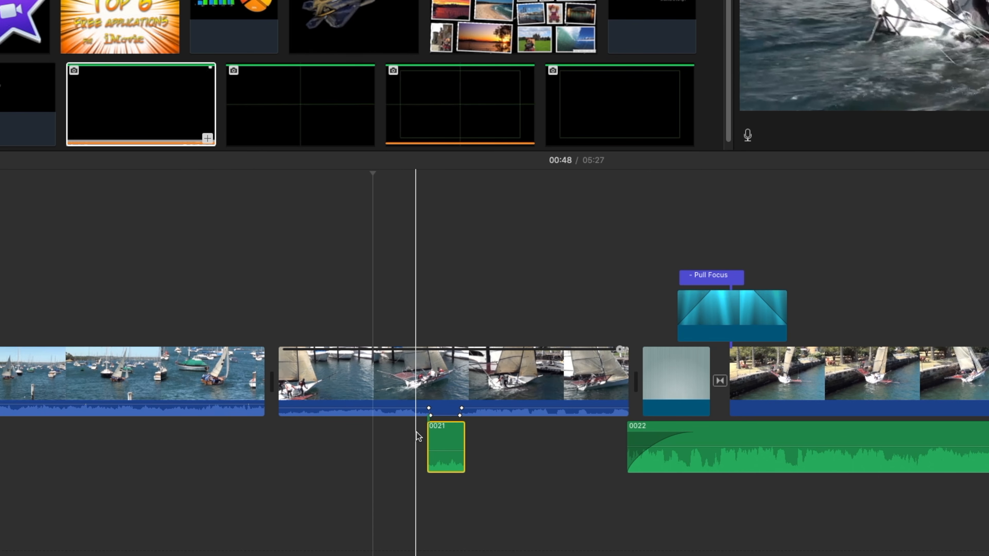
{"action": "key", "text": "space"}
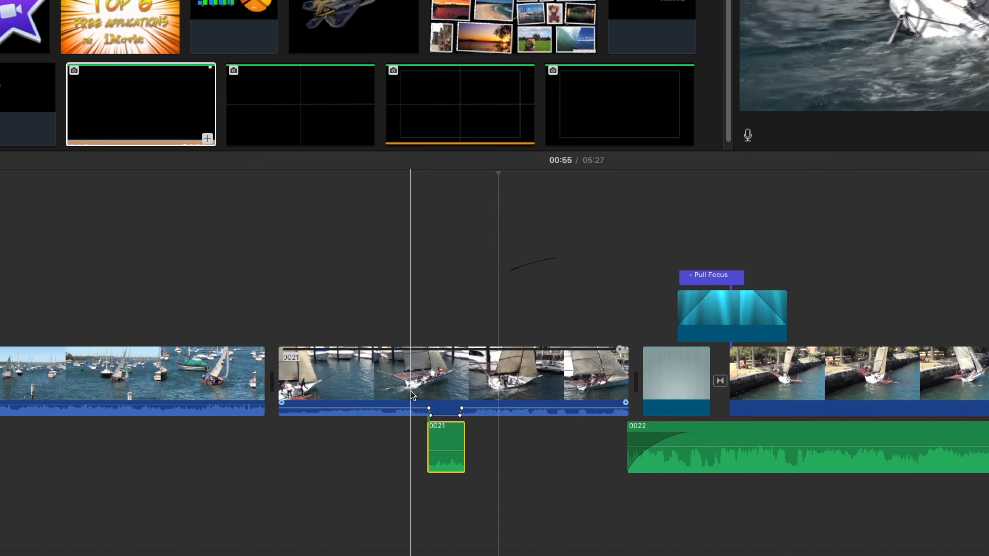
Step: Delete the short audio piece beneath clip 0021 and play back the silenced section
{"action": "left_click", "coordinate": [445, 442]}
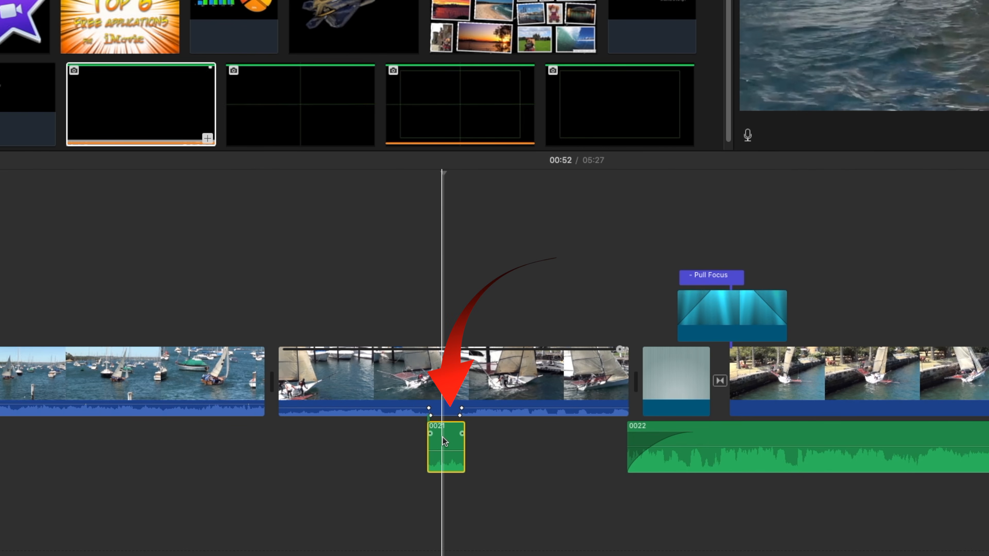
{"action": "key", "text": "Delete"}
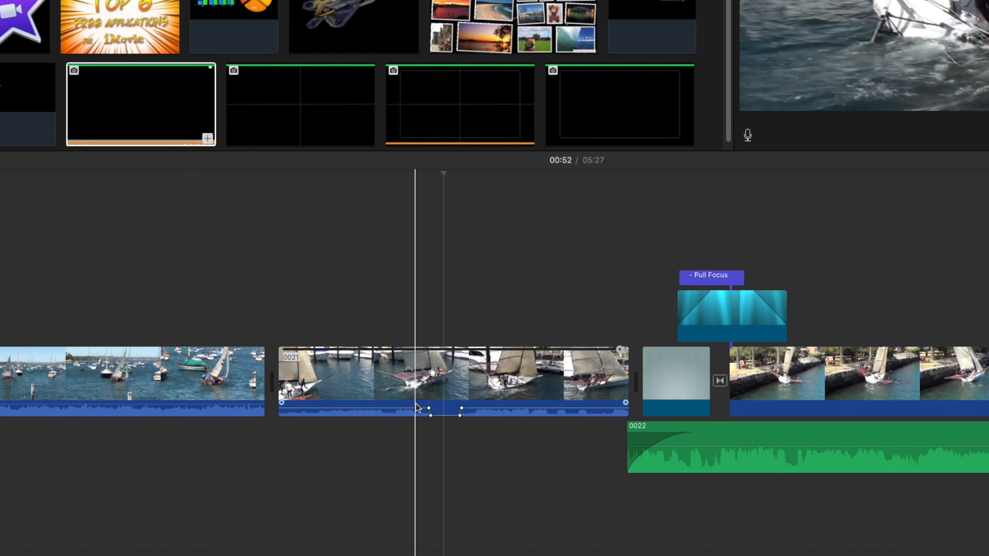
{"action": "key", "text": "space"}
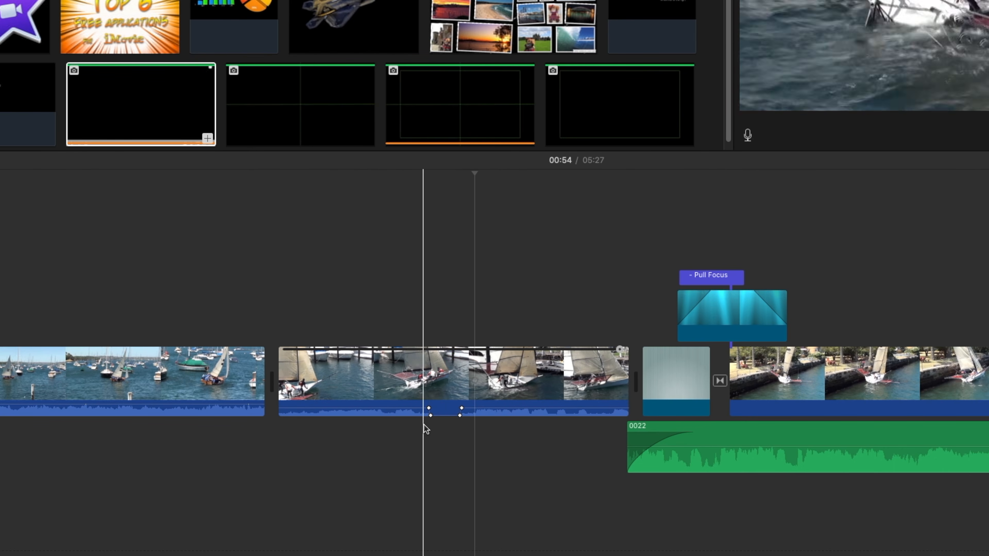
{"action": "left_click", "coordinate": [417, 407]}
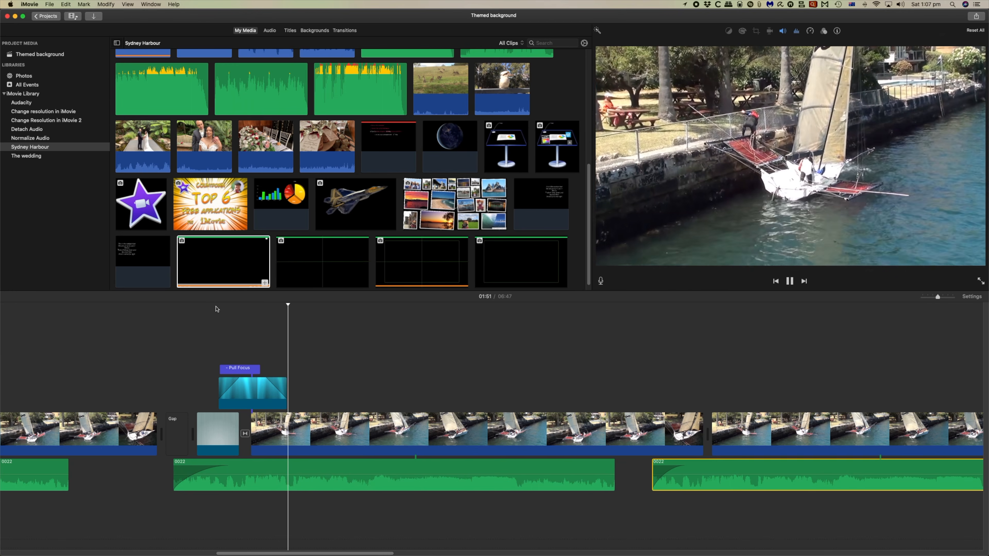
Step: Insert the Pinstripes background between the two sailing clips by the sea wall and play it through
{"action": "key", "text": "space"}
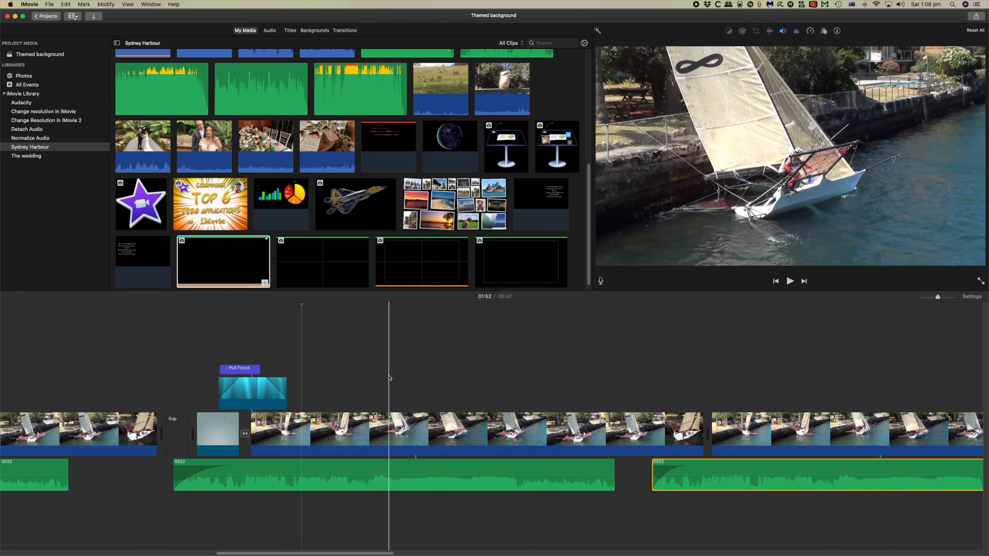
{"action": "scroll", "coordinate": [323, 372], "scroll_direction": "right", "scroll_amount": 5}
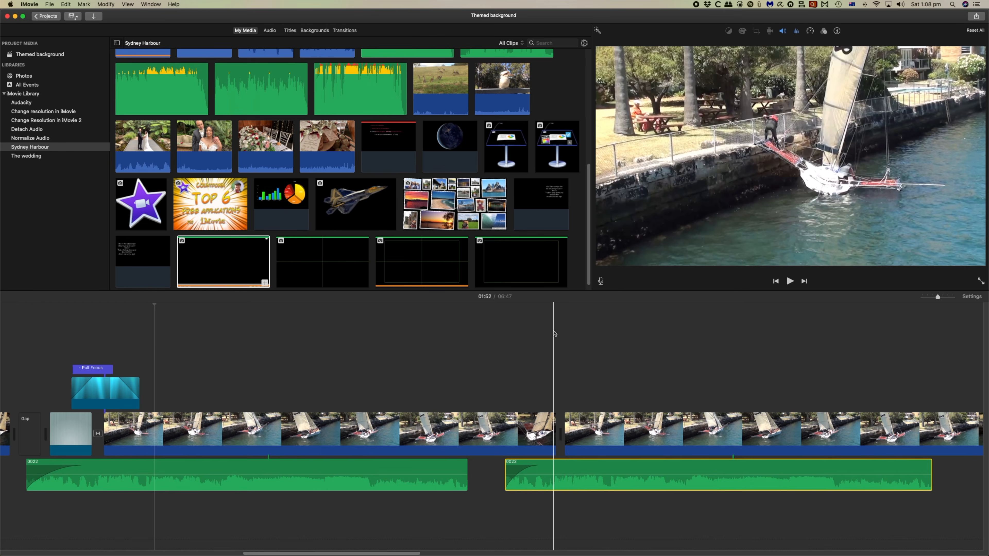
{"action": "left_click", "coordinate": [563, 322]}
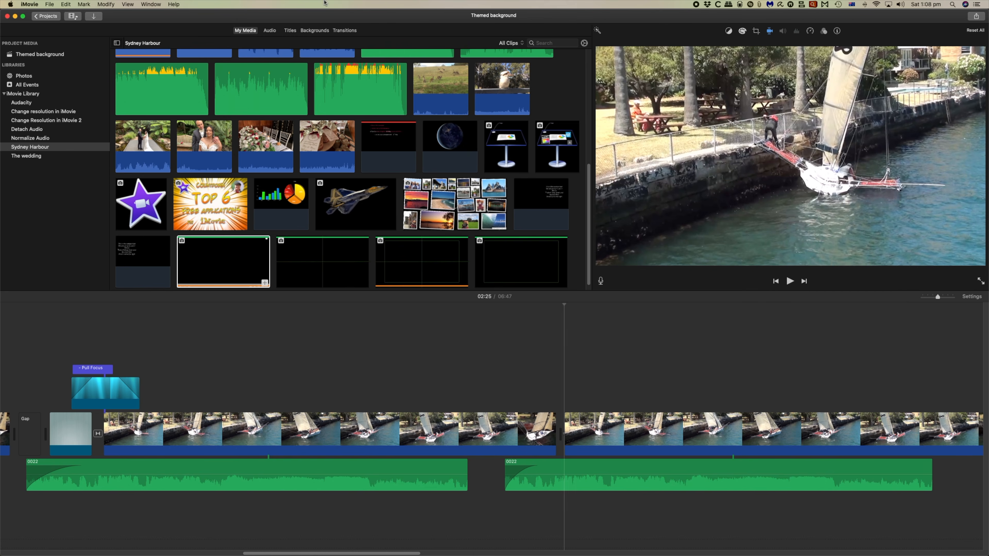
{"action": "left_click", "coordinate": [315, 31]}
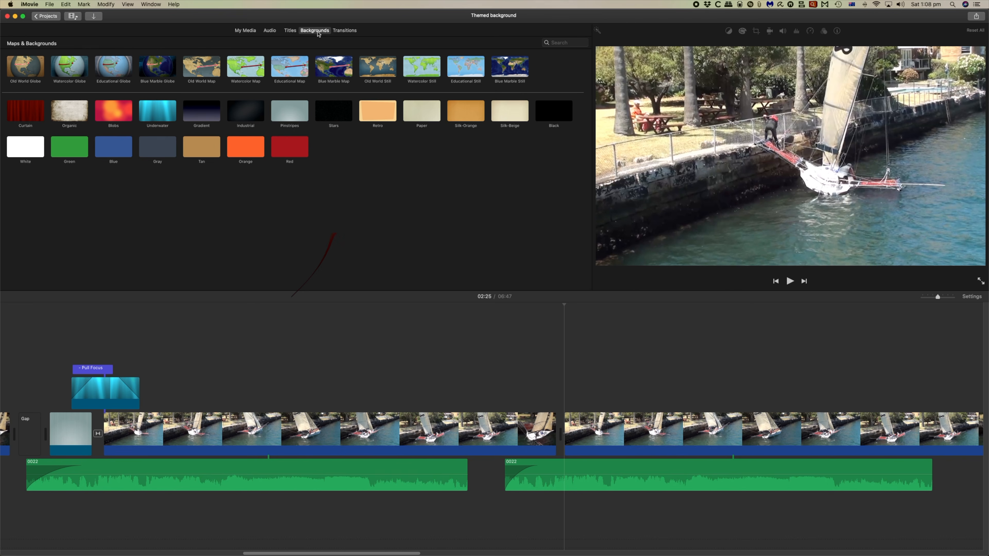
{"action": "left_click_drag", "start_coordinate": [294, 111], "coordinate": [551, 436]}
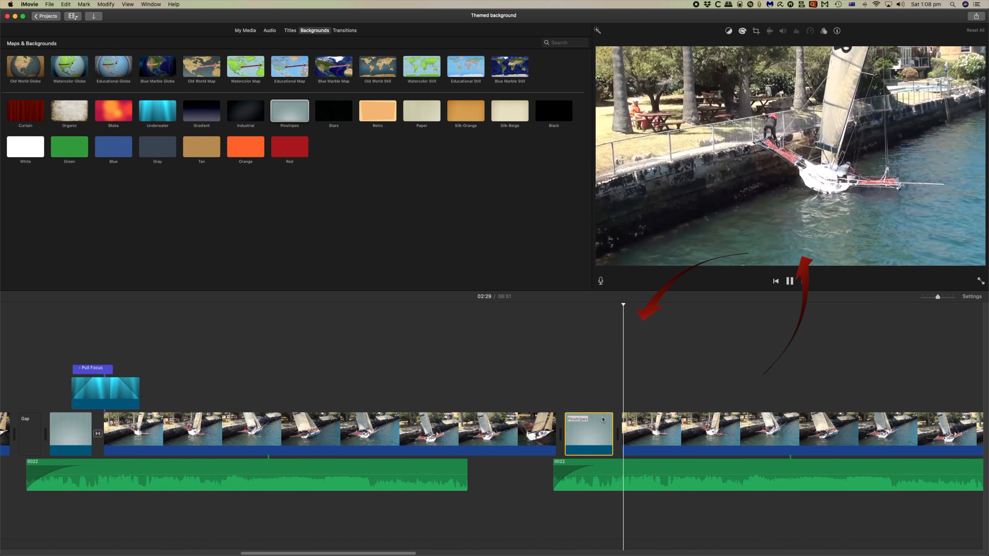
{"action": "key", "text": "space"}
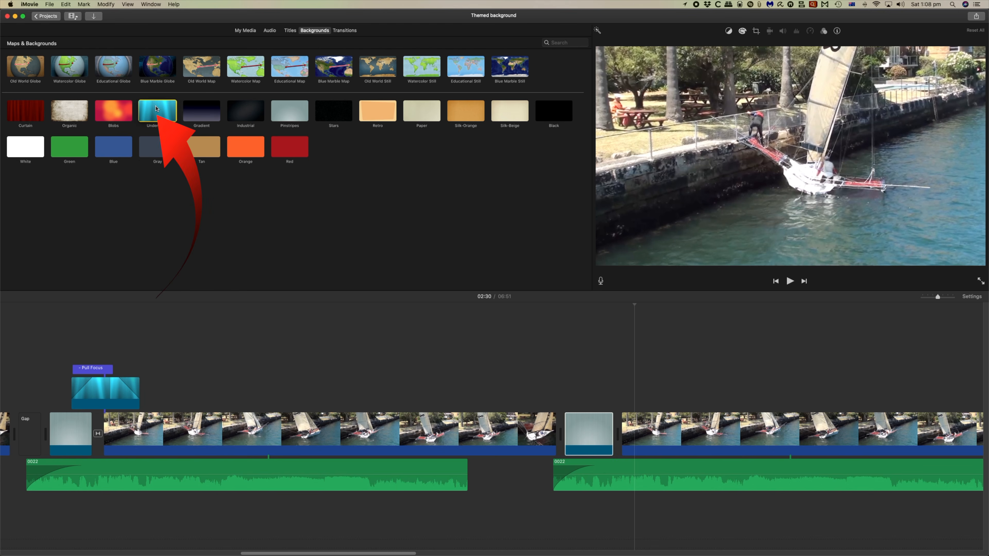
Step: Overlay the Underwater background across the start of the second sailing clip and lower its cutaway opacity to make it semi-transparent
{"action": "left_click_drag", "start_coordinate": [165, 111], "coordinate": [607, 386]}
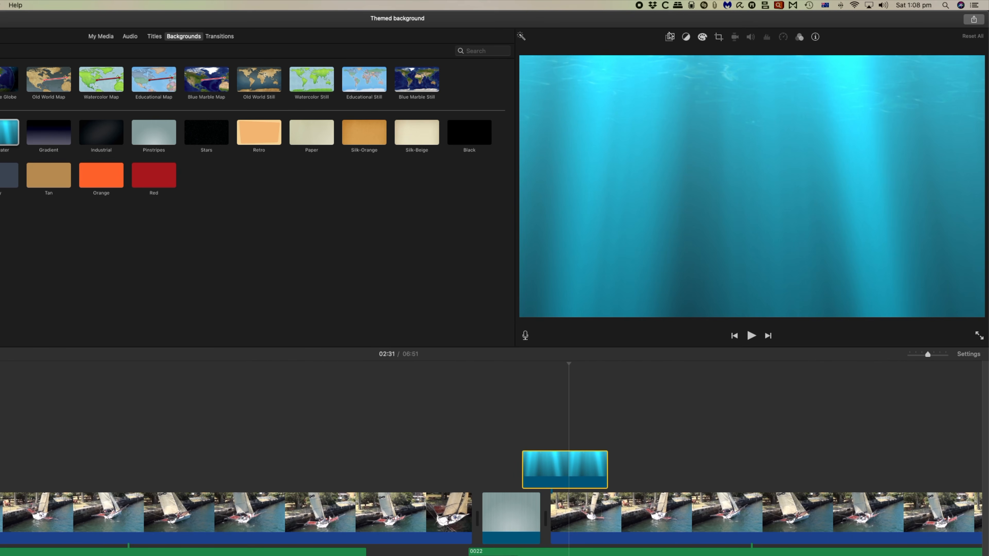
{"action": "left_click", "coordinate": [671, 37]}
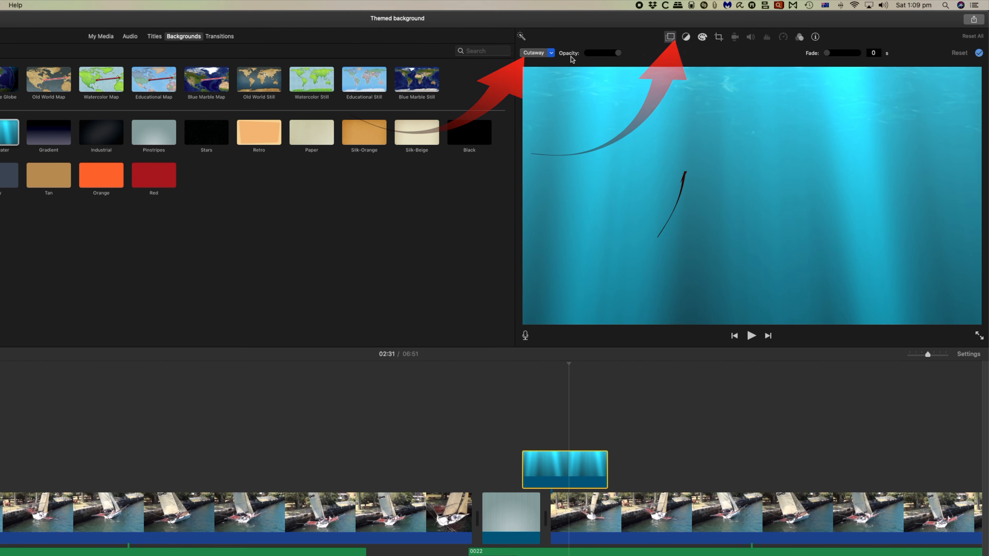
{"action": "left_click_drag", "start_coordinate": [617, 54], "coordinate": [612, 53]}
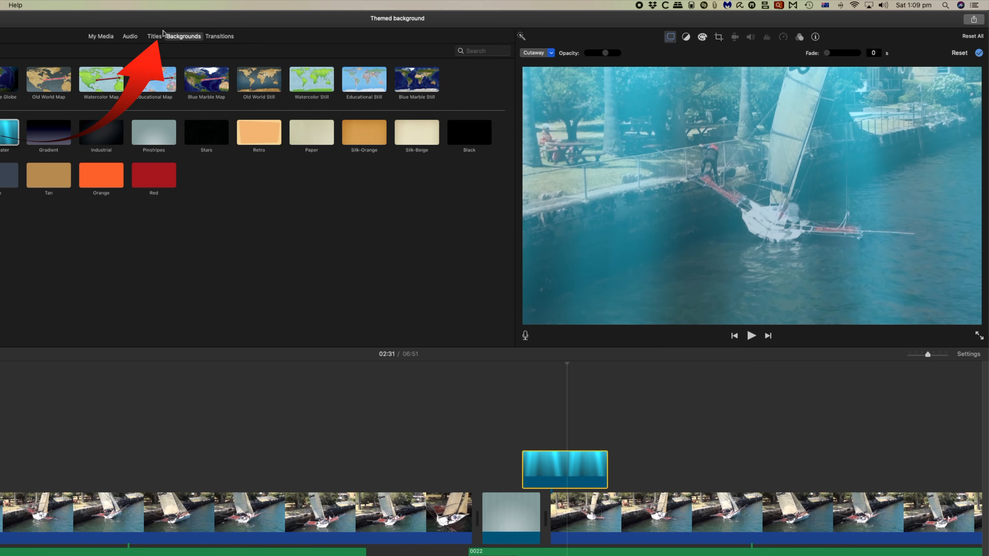
Step: Add a Pull Focus title above the new Underwater overlay, remove its placeholder text, and play the blur effect
{"action": "left_click", "coordinate": [155, 36]}
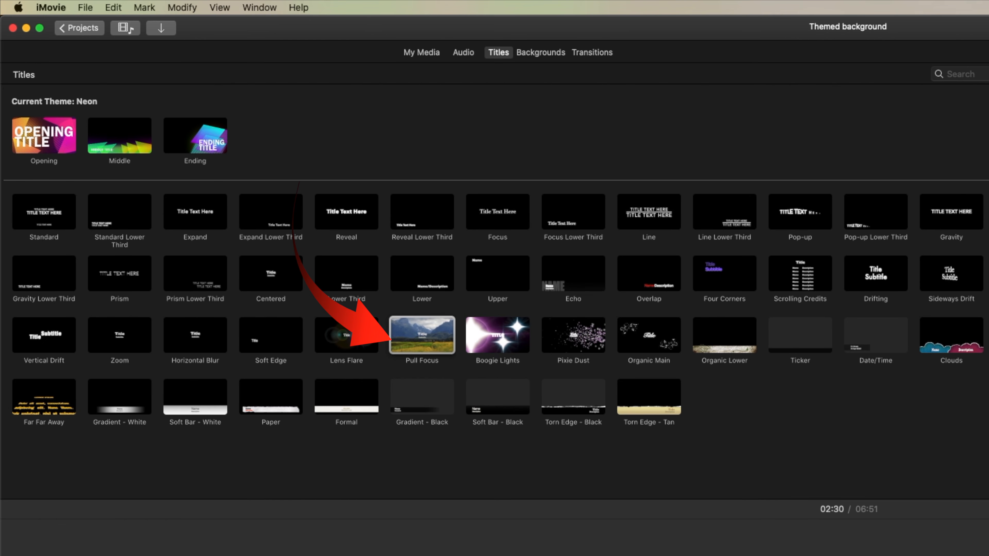
{"action": "left_click_drag", "start_coordinate": [416, 338], "coordinate": [598, 363]}
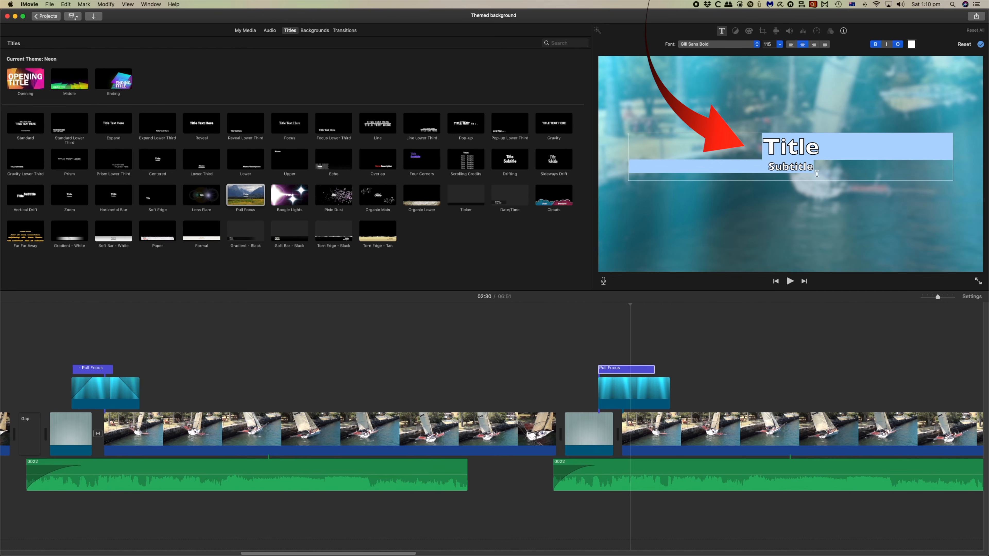
{"action": "left_click_drag", "start_coordinate": [825, 166], "coordinate": [742, 139]}
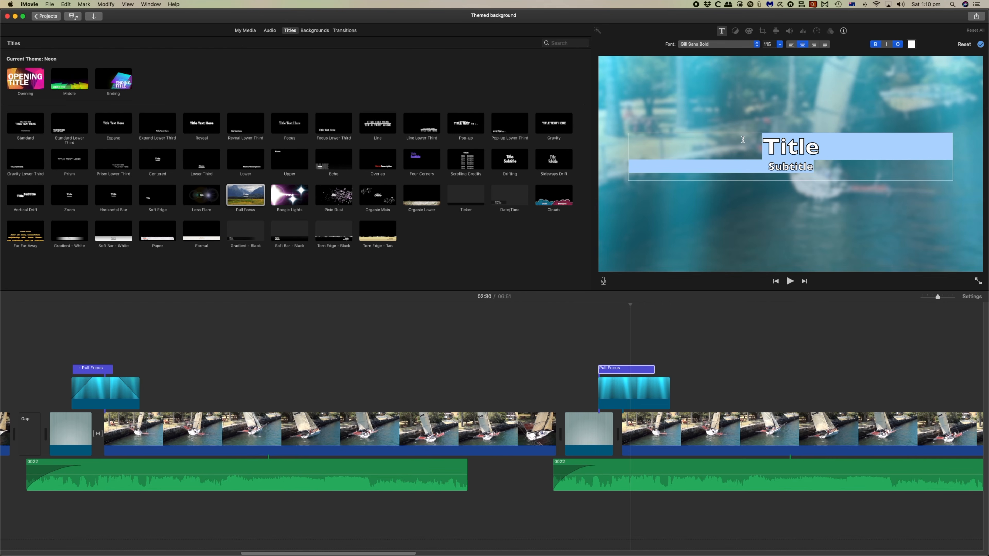
{"action": "key", "text": "BackSpace"}
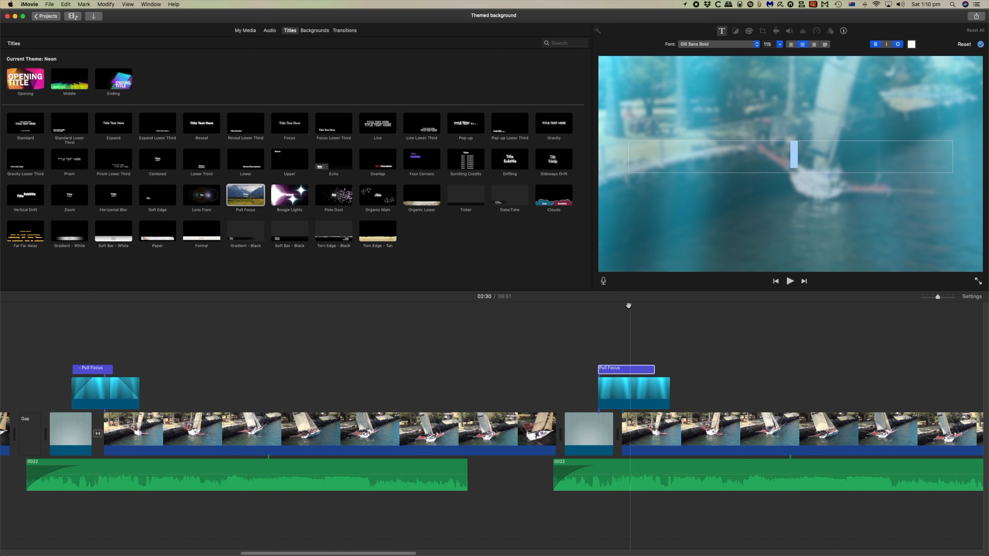
{"action": "left_click", "coordinate": [606, 305]}
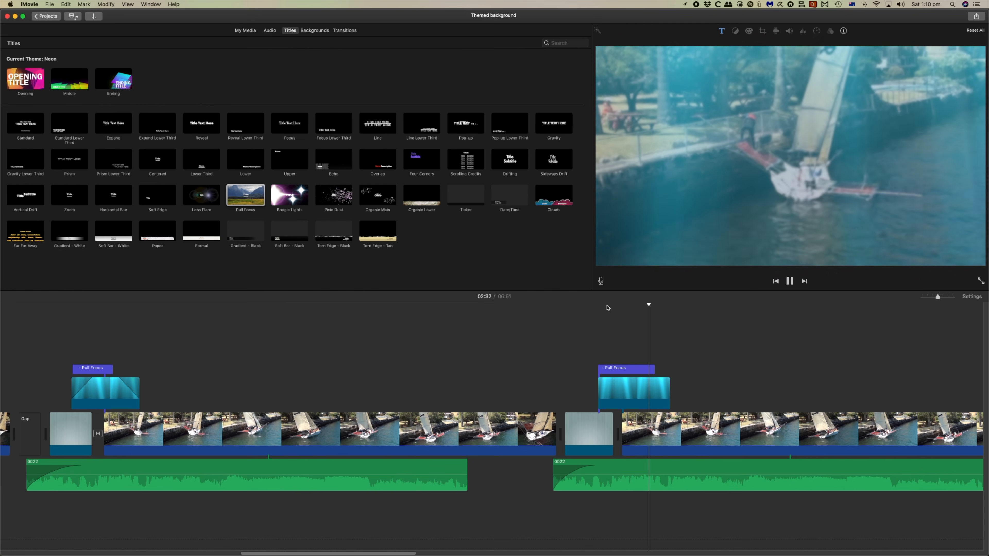
Step: Add a fade-in and a fade-out to the new Underwater overlay and play the result
{"action": "key", "text": "space"}
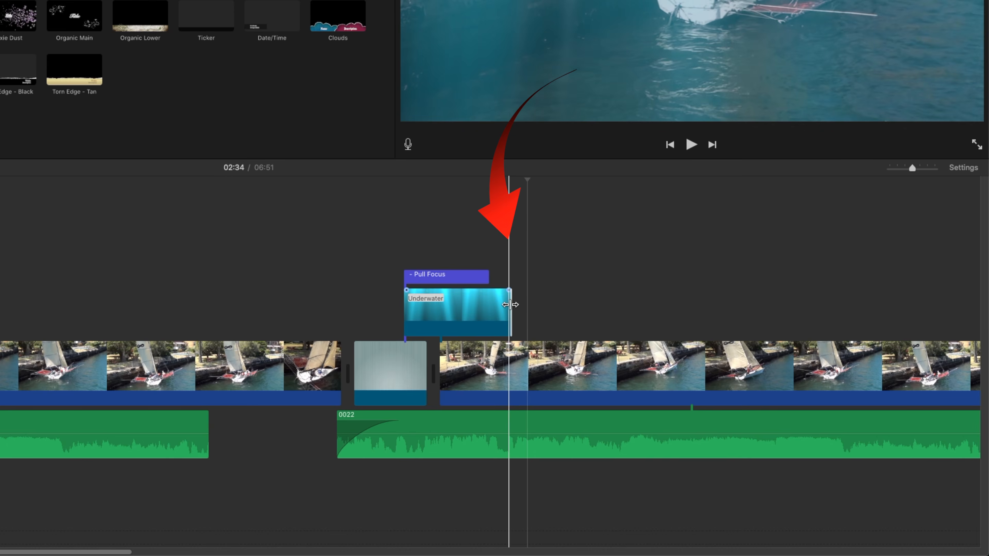
{"action": "left_click_drag", "start_coordinate": [510, 291], "coordinate": [502, 290]}
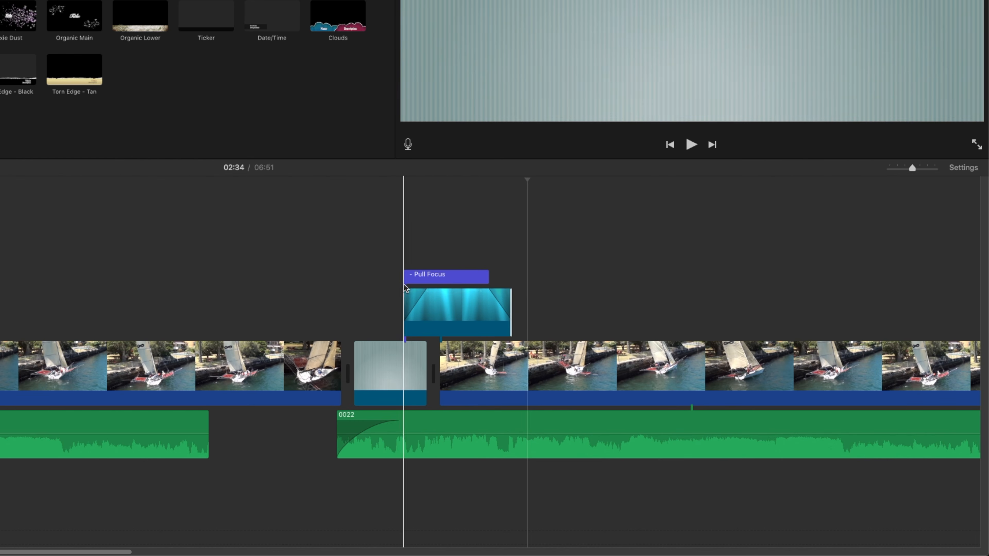
{"action": "key", "text": "space"}
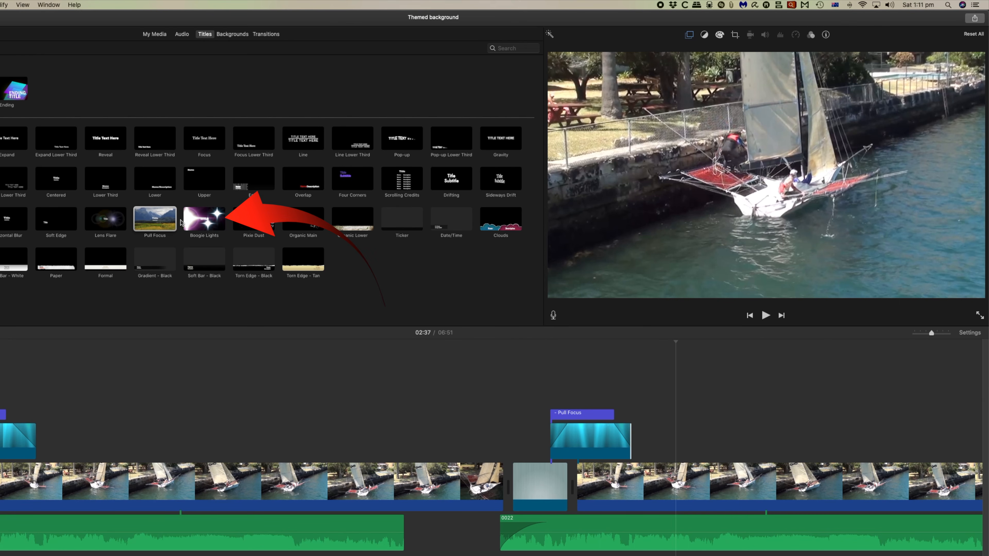
Step: Add Boogie Lights and Pixie Dust titles without text over the sailing clip after the Underwater overlay and play each effect
{"action": "left_click_drag", "start_coordinate": [199, 220], "coordinate": [676, 462]}
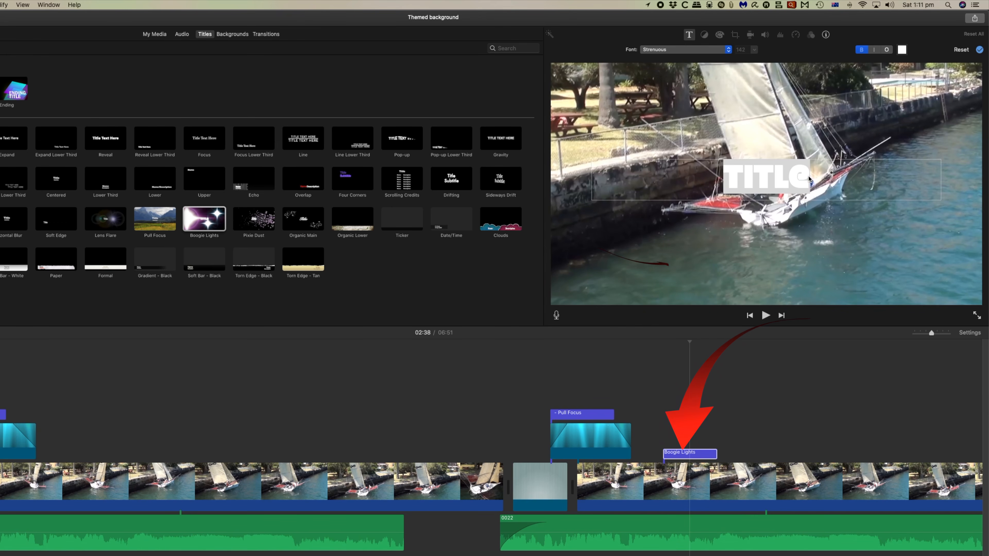
{"action": "key", "text": "BackSpace"}
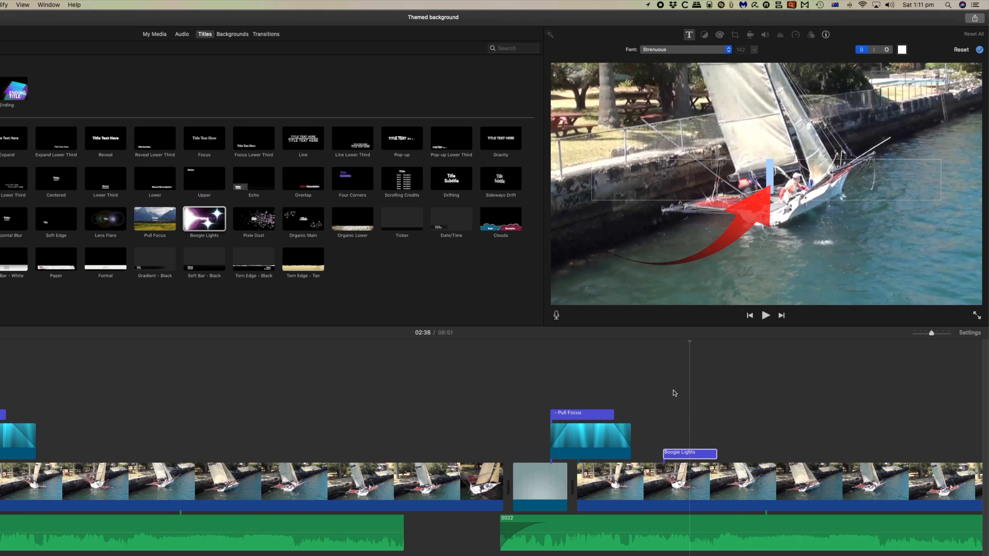
{"action": "left_click", "coordinate": [663, 345]}
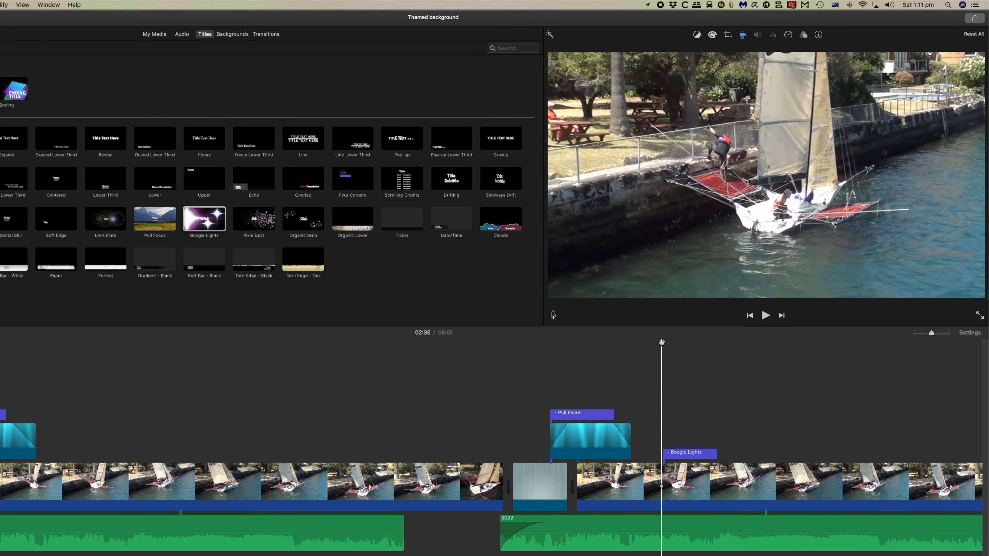
{"action": "key", "text": "space"}
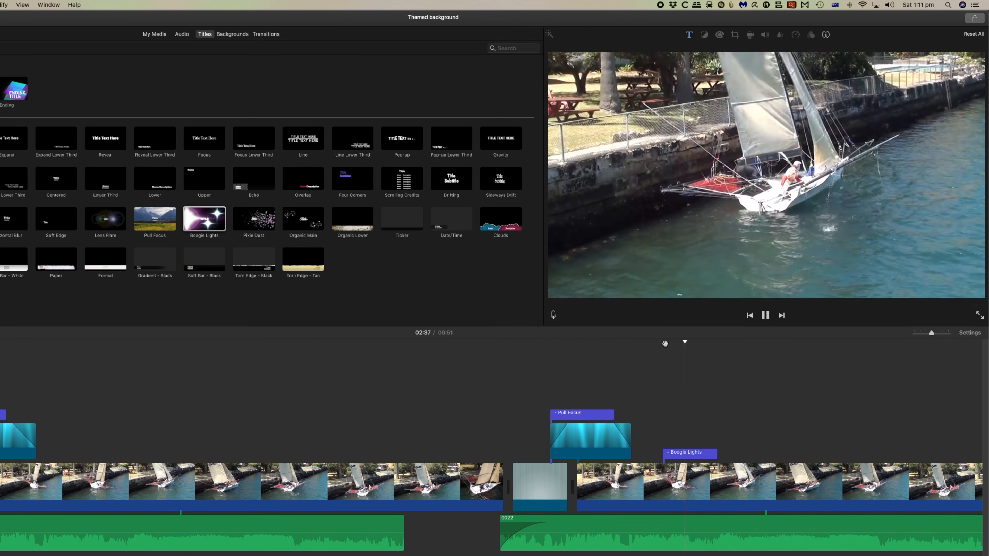
{"action": "key", "text": "space"}
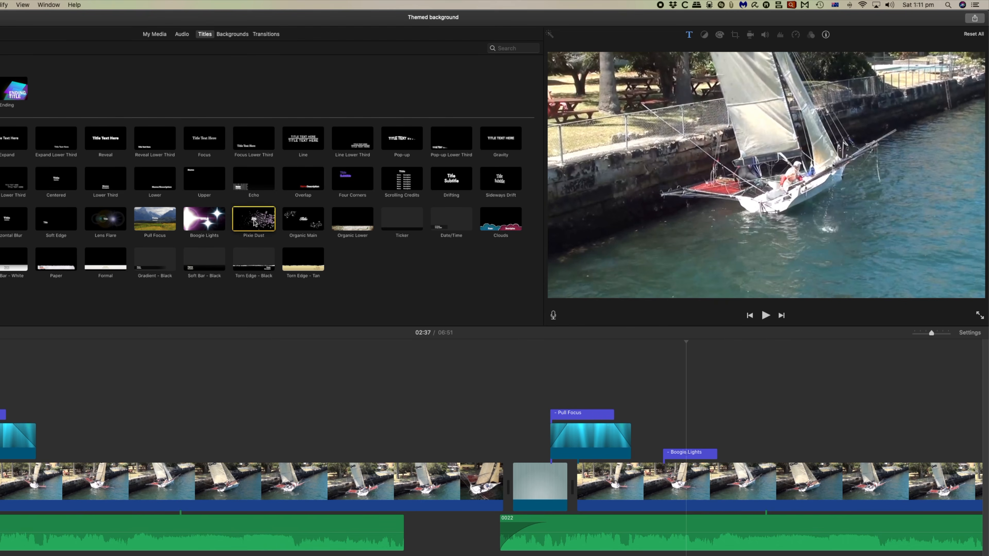
{"action": "left_click_drag", "start_coordinate": [610, 361], "coordinate": [723, 453]}
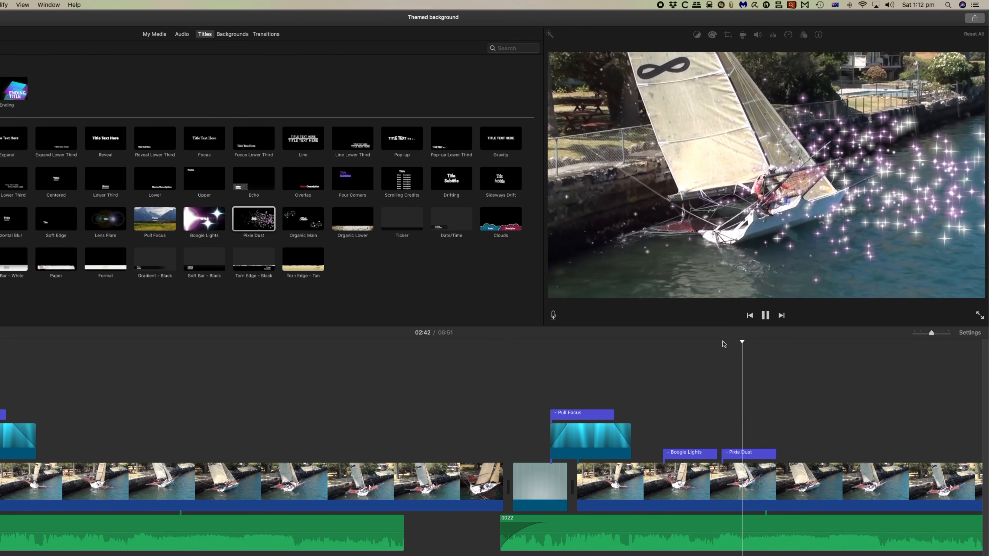
{"action": "key", "text": "space"}
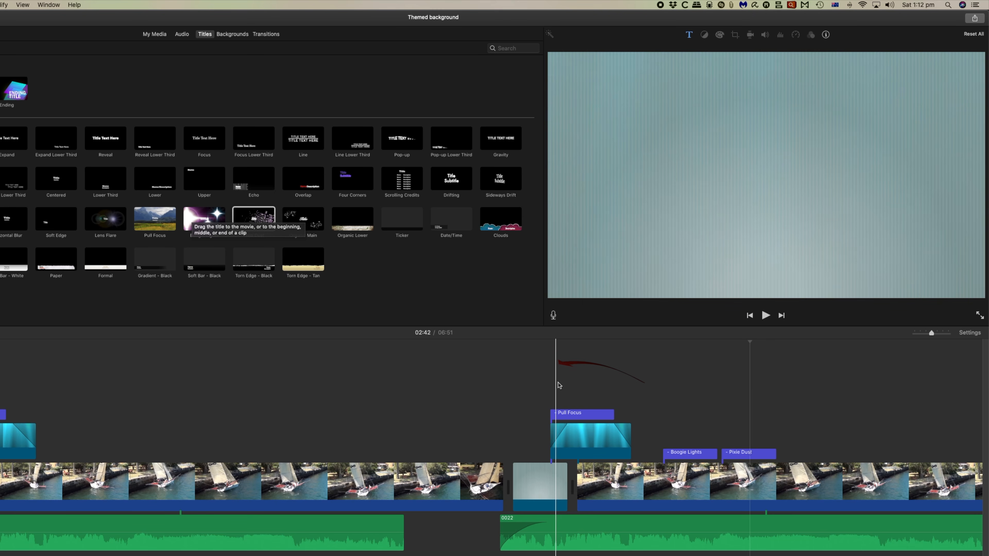
Step: Adjust the Underwater overlay's colour saturation with Color Correction
{"action": "left_click", "coordinate": [440, 443]}
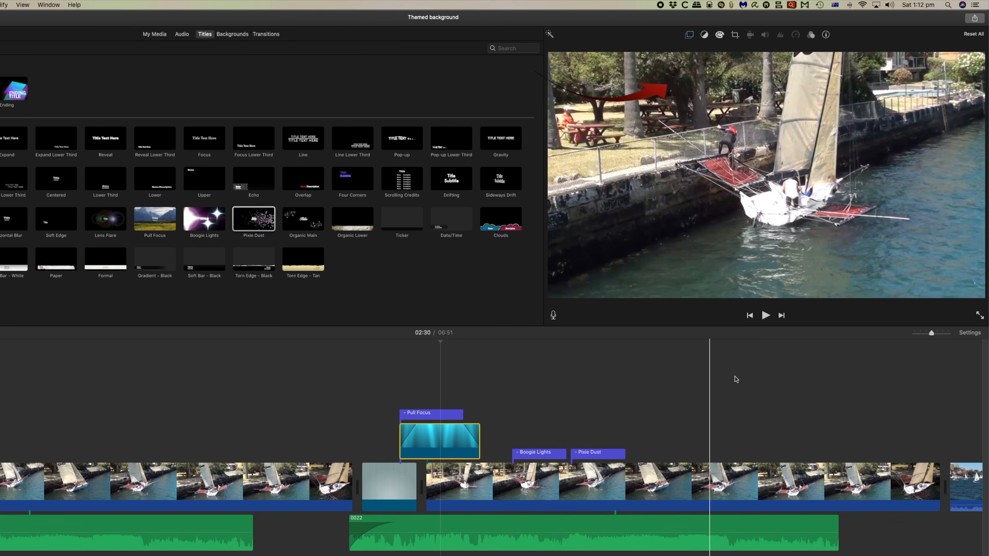
{"action": "left_click", "coordinate": [719, 35]}
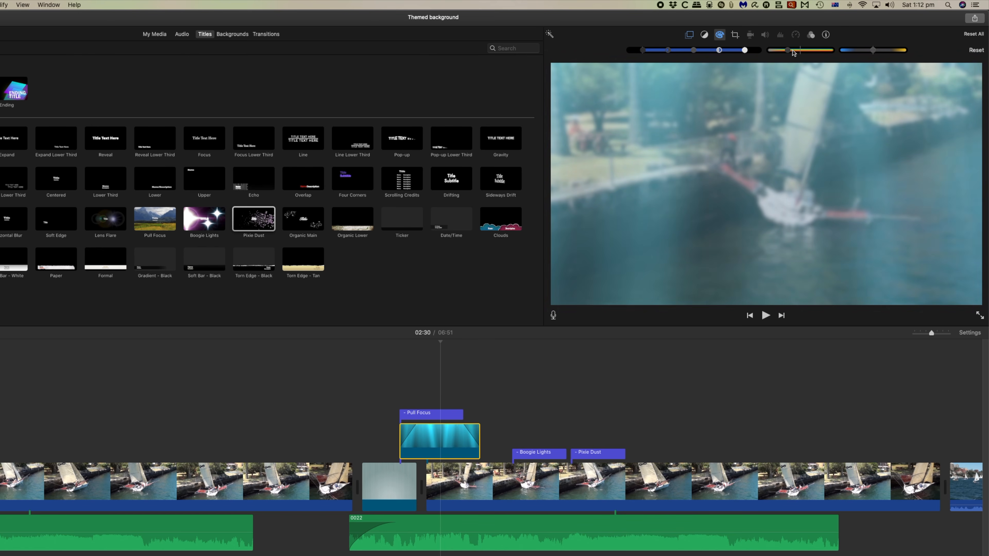
{"action": "left_click_drag", "start_coordinate": [814, 51], "coordinate": [756, 50]}
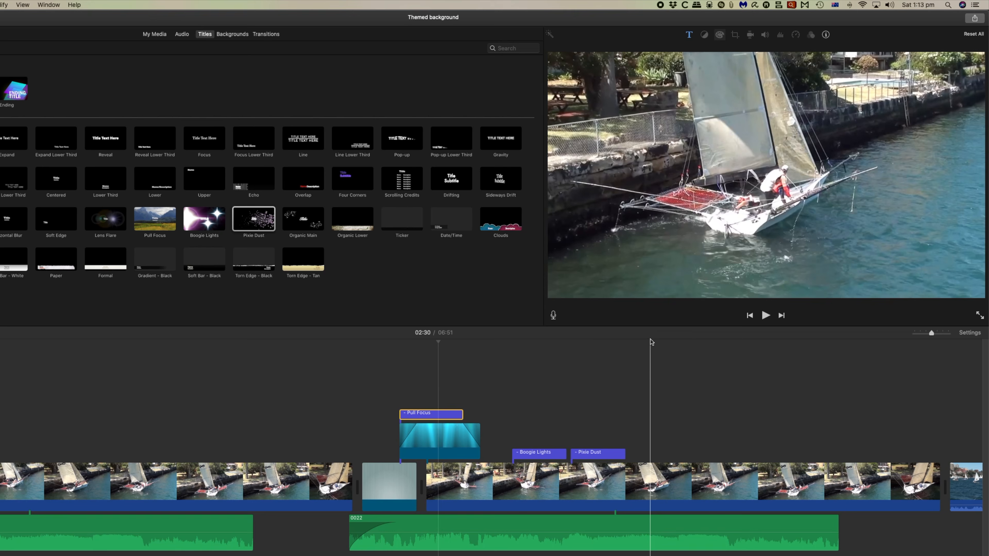
Step: Add a Centered title over the sailing clip after the Pixie Dust title and remove its placeholder text
{"action": "left_click", "coordinate": [647, 483]}
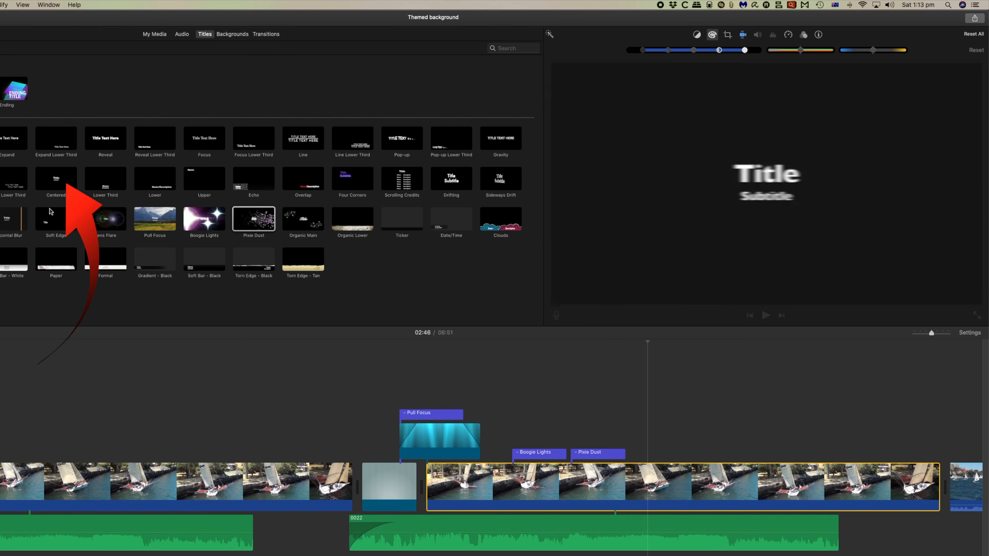
{"action": "left_click", "coordinate": [56, 178]}
{"action": "left_click_drag", "start_coordinate": [56, 178], "coordinate": [687, 347]}
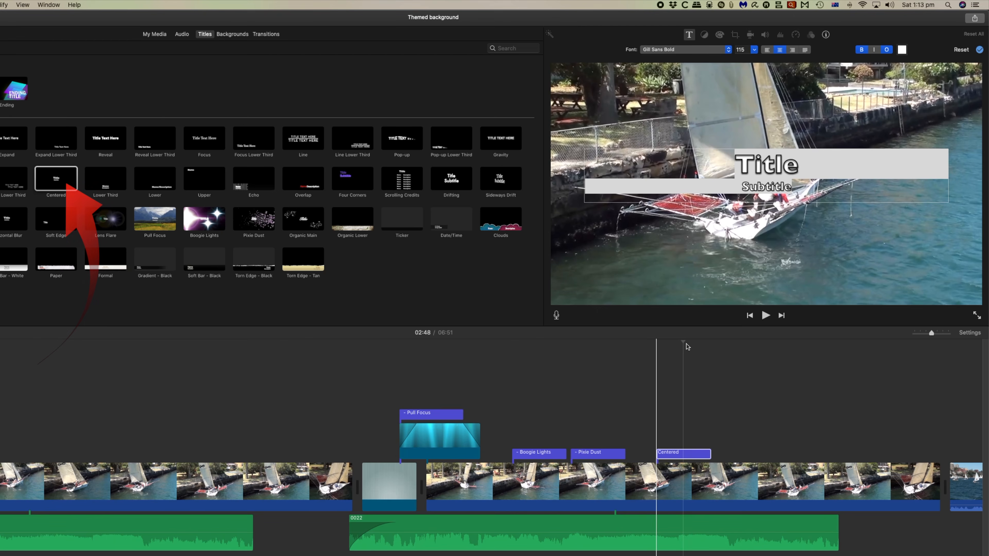
{"action": "left_click", "coordinate": [685, 453]}
{"action": "left_click", "coordinate": [781, 182]}
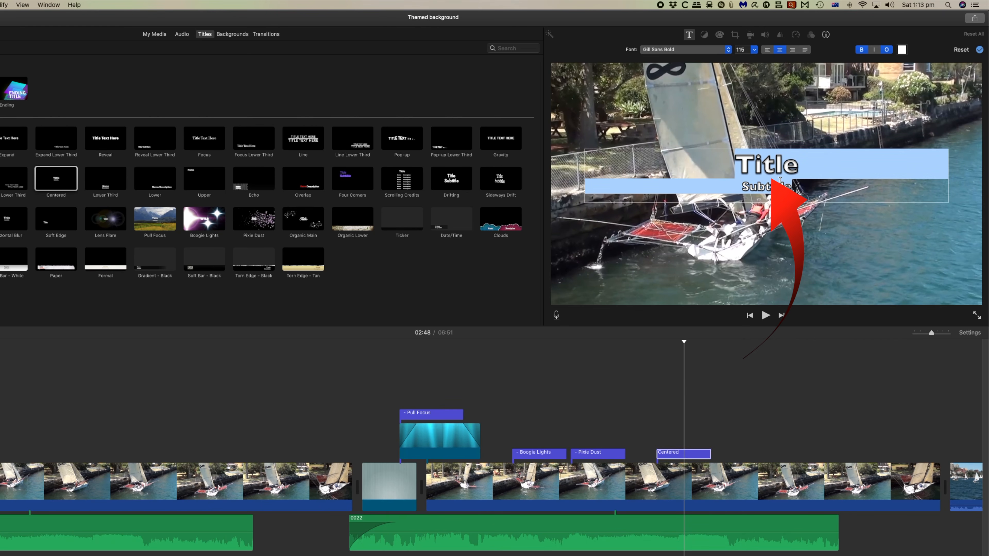
{"action": "key", "text": "BackSpace"}
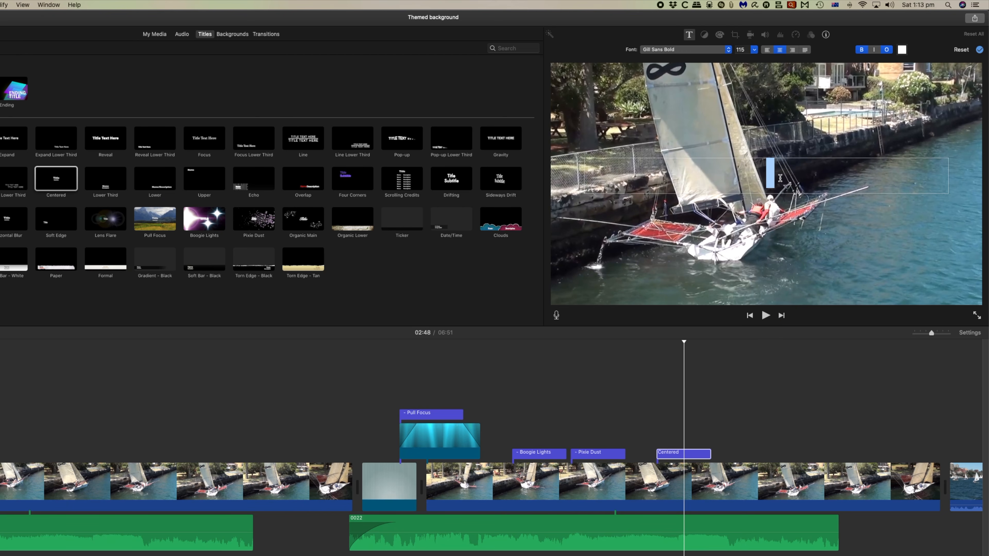
Step: Insert the "smiling face with halo" emoji into the emptied Centered title using the Character Viewer
{"action": "left_click", "coordinate": [835, 4]}
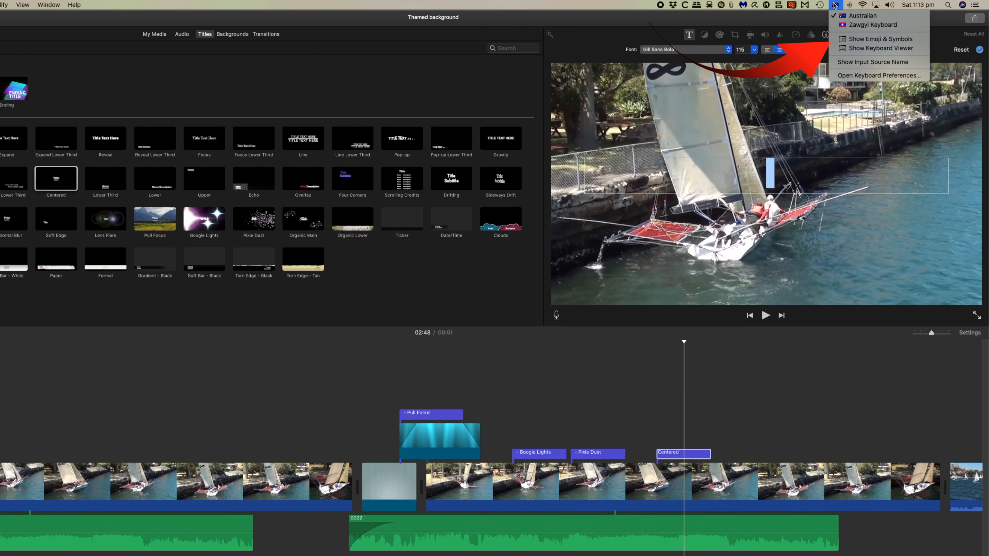
{"action": "left_click", "coordinate": [848, 40]}
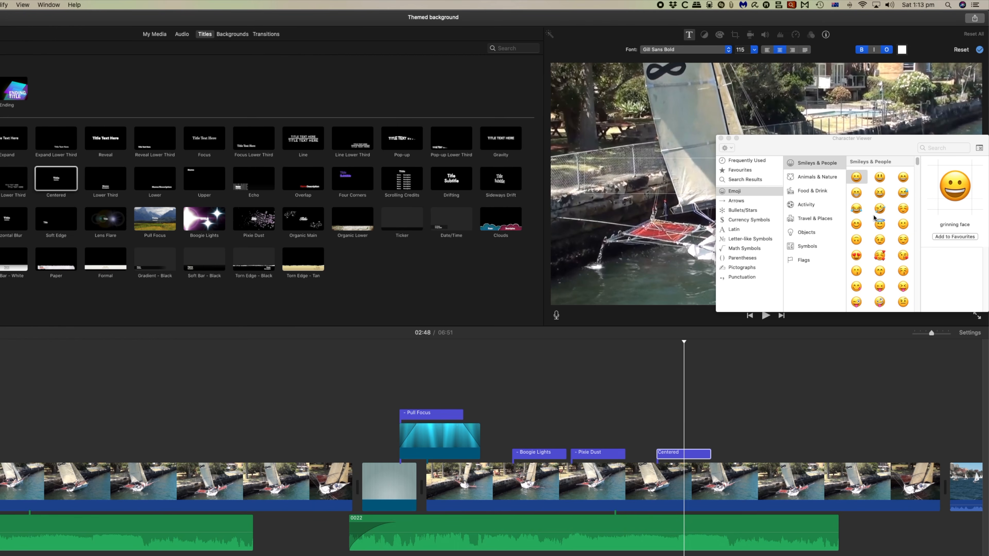
{"action": "left_click", "coordinate": [880, 224]}
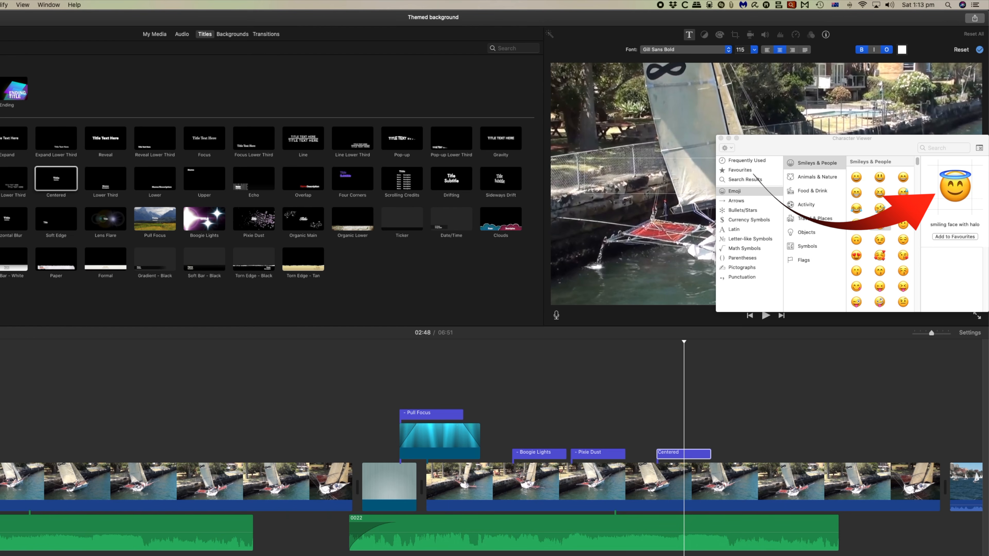
{"action": "left_click_drag", "start_coordinate": [817, 146], "coordinate": [234, 138]}
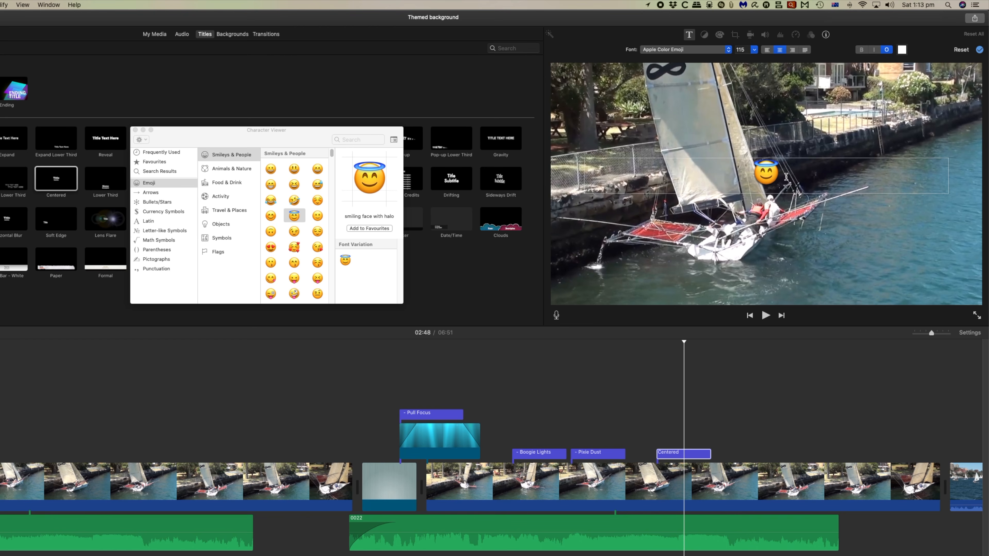
Step: Select the halo emoji in the Centered title and align it to the right and back to the left
{"action": "left_click_drag", "start_coordinate": [786, 176], "coordinate": [733, 175]}
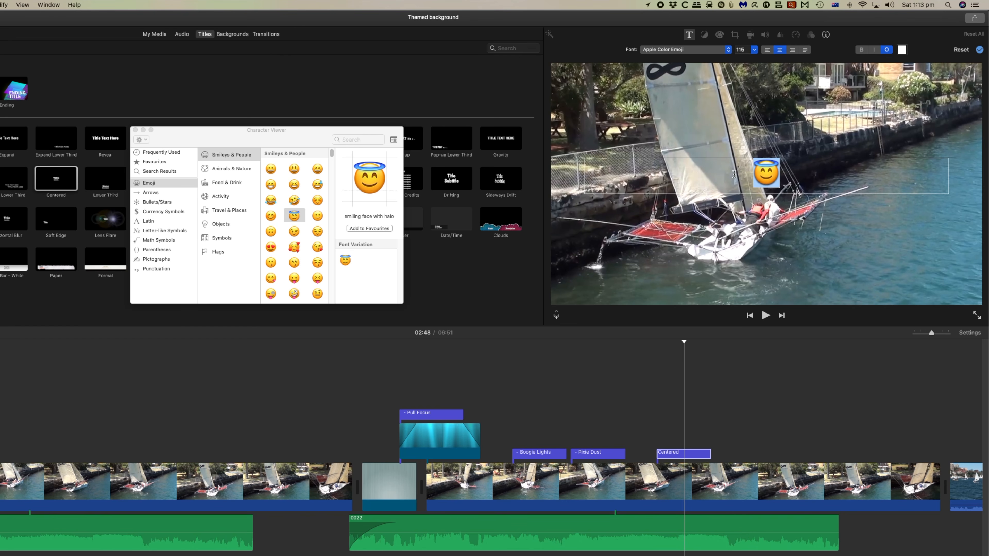
{"action": "left_click", "coordinate": [792, 50]}
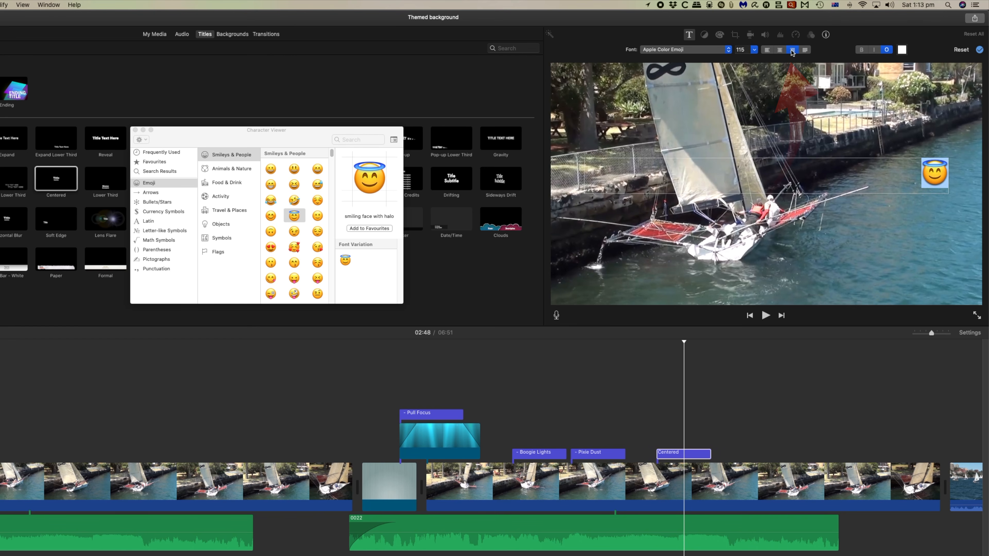
{"action": "left_click", "coordinate": [766, 51]}
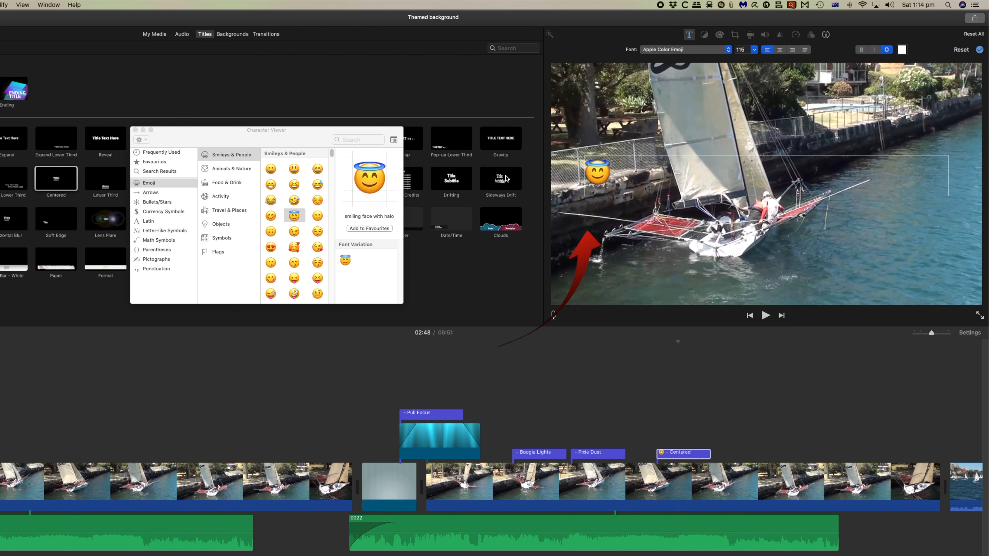
Step: Lower the halo emoji in the frame with blank lines above it and set its alignment to right
{"action": "key", "text": "Return"}
{"action": "key", "text": "Return"}
{"action": "key", "text": "Return"}
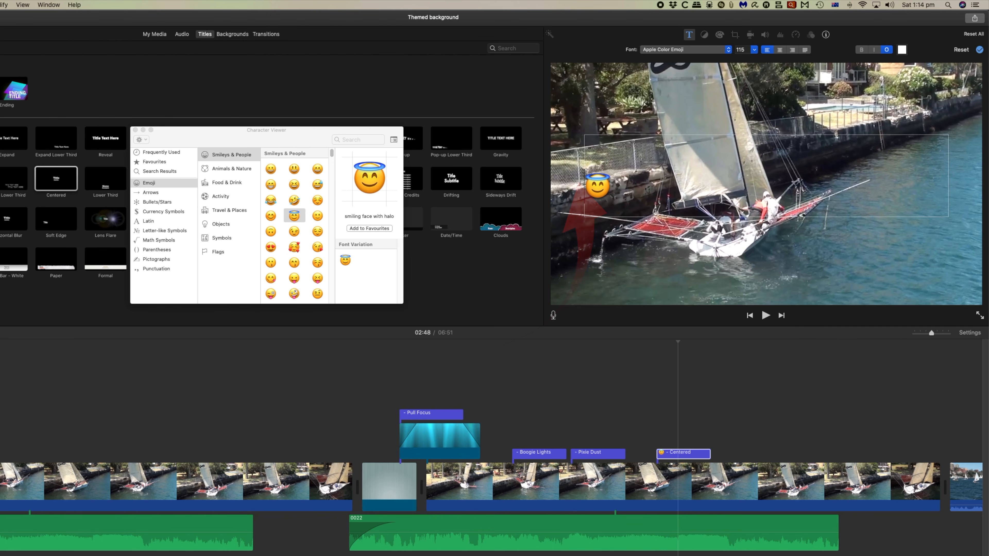
{"action": "key", "text": "Return"}
{"action": "key", "text": "Return"}
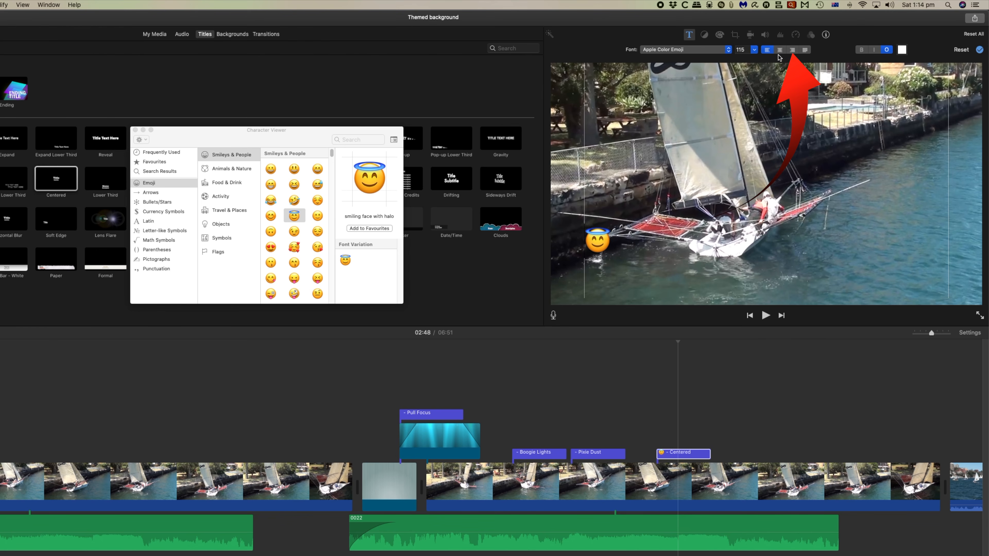
{"action": "left_click", "coordinate": [791, 50]}
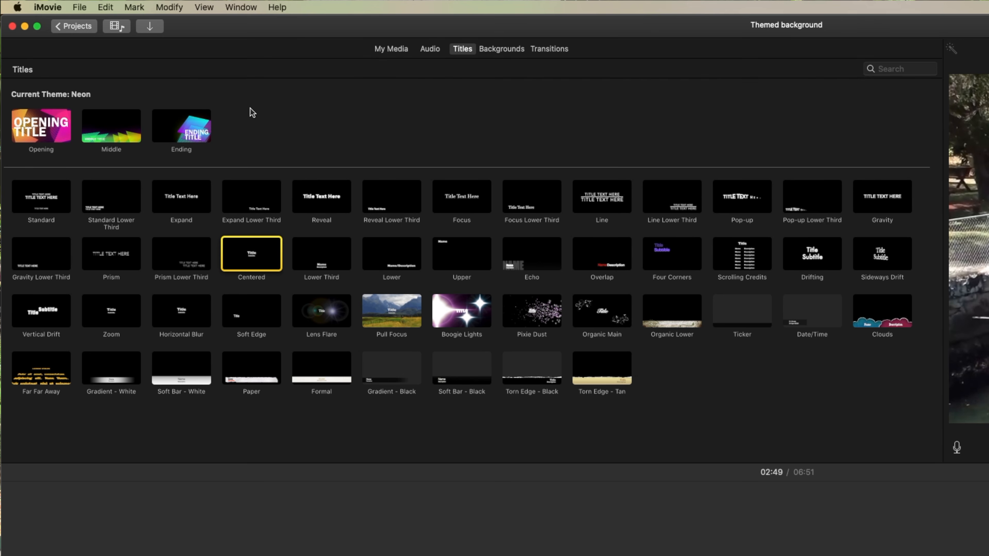
Step: Delete the render files through the iMovie preferences to free up storage space
{"action": "left_click", "coordinate": [58, 5]}
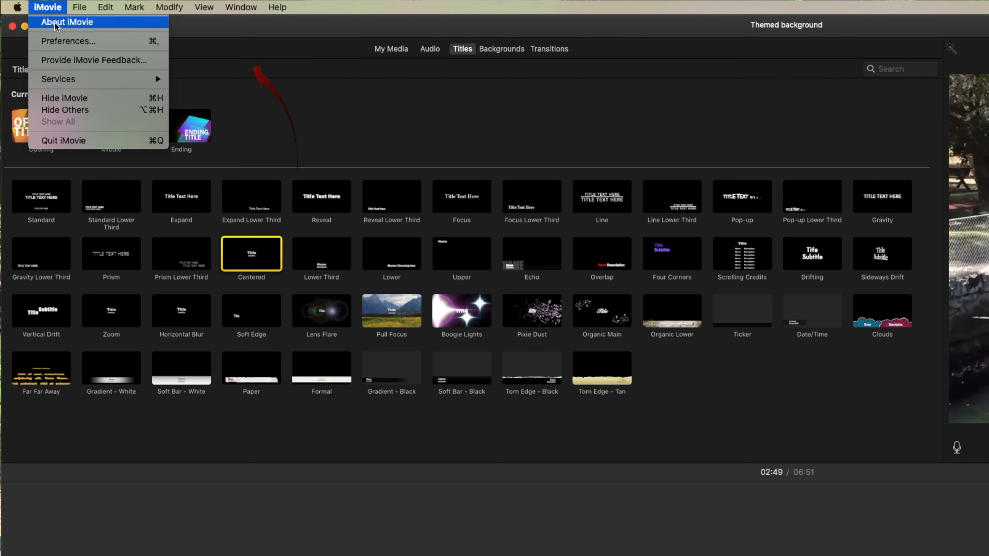
{"action": "left_click", "coordinate": [56, 41]}
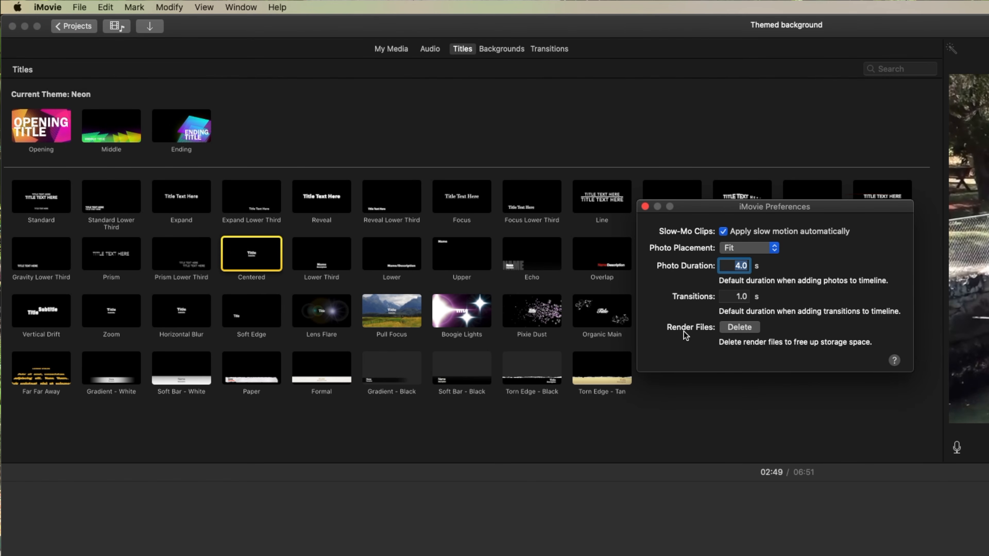
{"action": "left_click", "coordinate": [736, 328]}
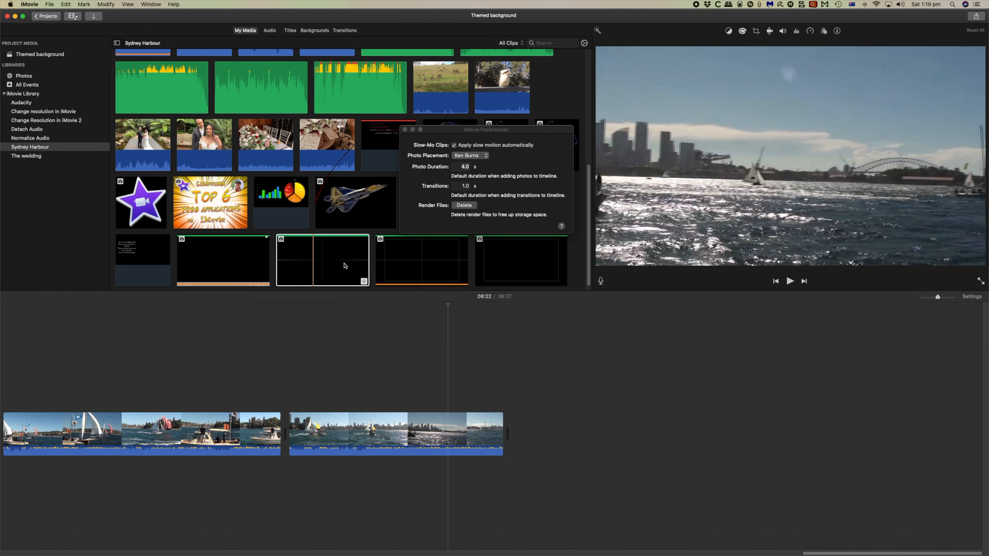
Step: Overlay the green crosshair image on the last sailing clip and extend it to the clip's full length
{"action": "left_click", "coordinate": [314, 264]}
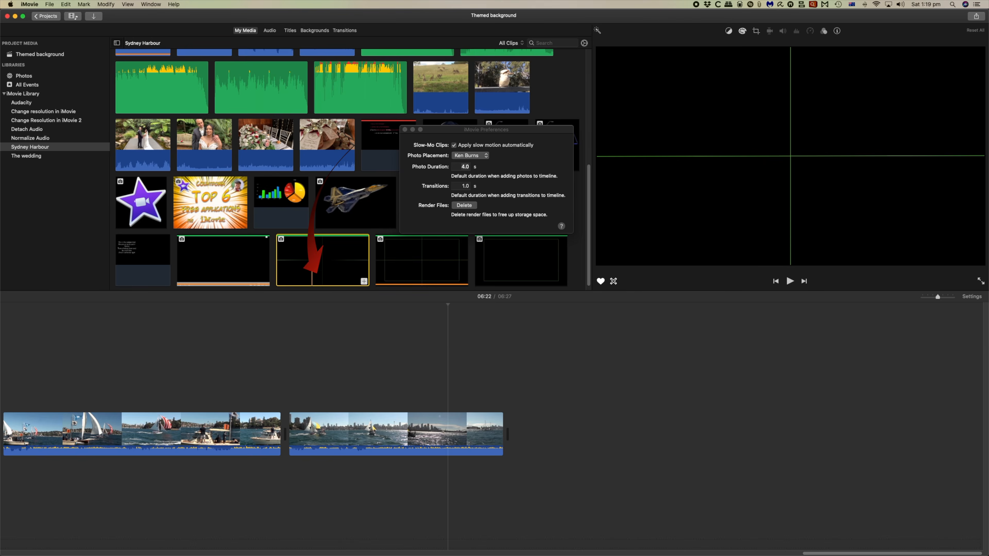
{"action": "left_click_drag", "start_coordinate": [314, 269], "coordinate": [289, 387]}
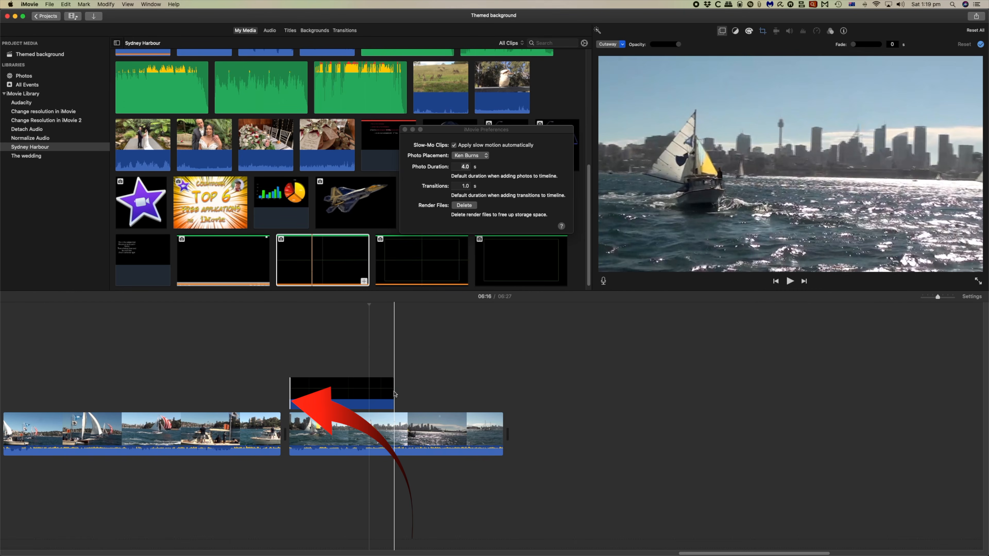
{"action": "left_click_drag", "start_coordinate": [395, 394], "coordinate": [501, 396]}
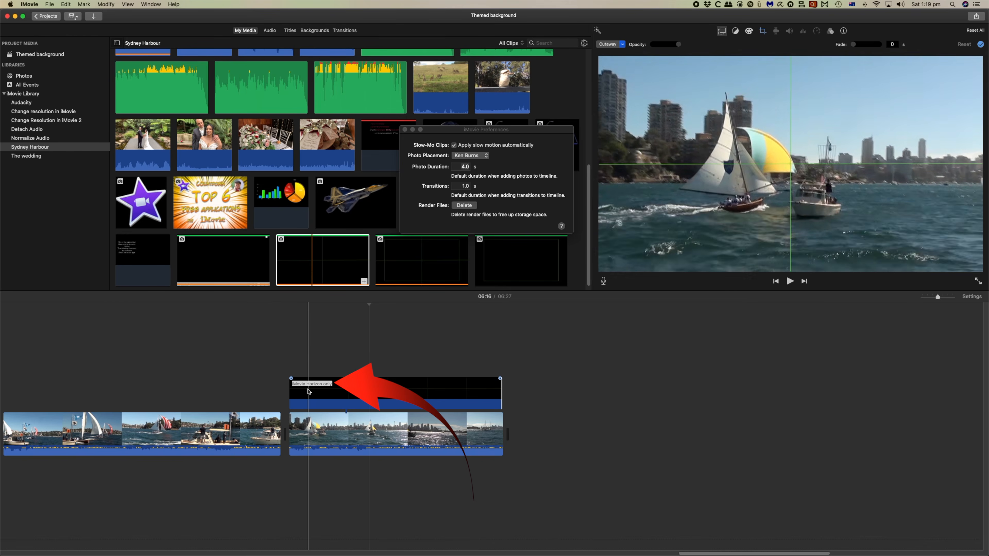
Step: Rotate the last sailing clip clockwise in quarter turns through a full circle
{"action": "left_click", "coordinate": [295, 264]}
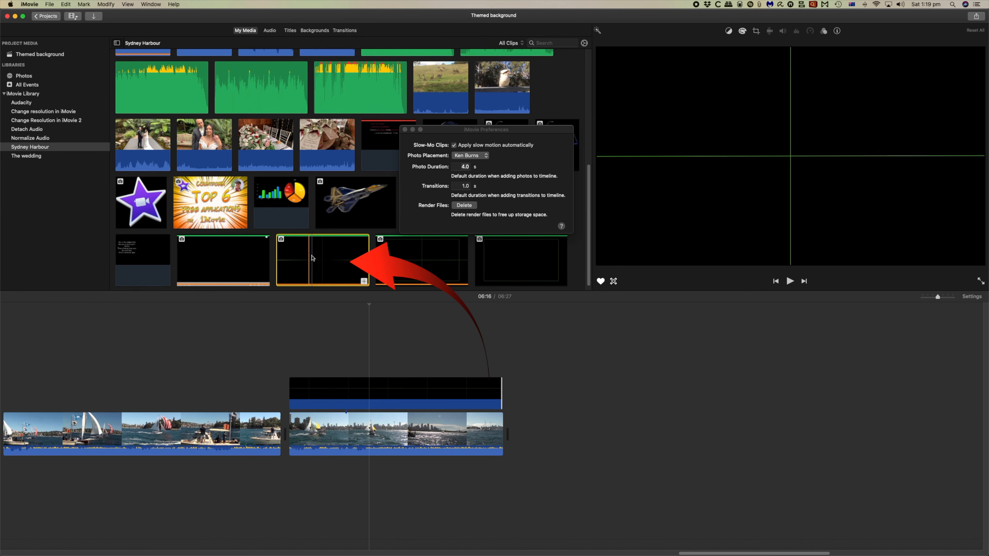
{"action": "left_click", "coordinate": [345, 394]}
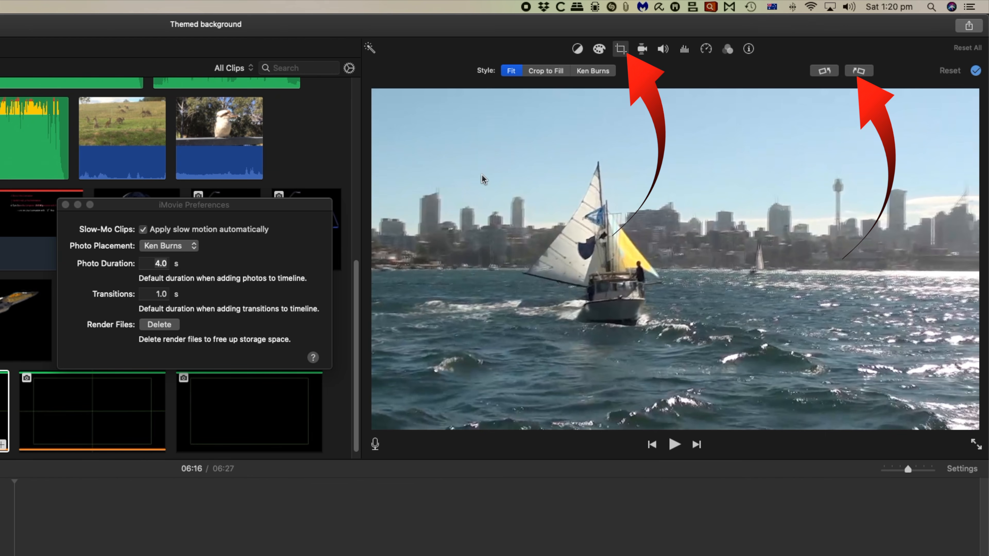
{"action": "left_click", "coordinate": [858, 71]}
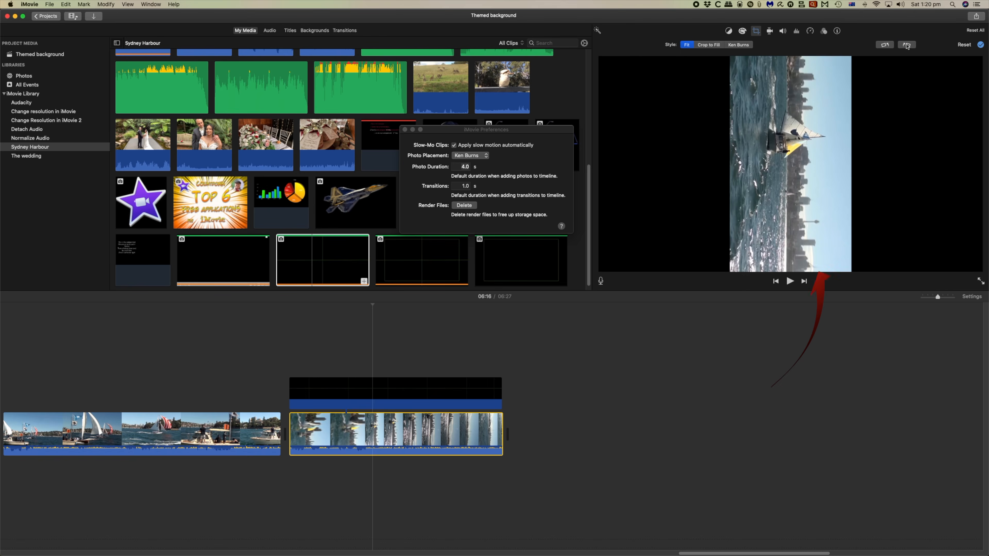
{"action": "left_click", "coordinate": [907, 45]}
{"action": "left_click", "coordinate": [906, 45]}
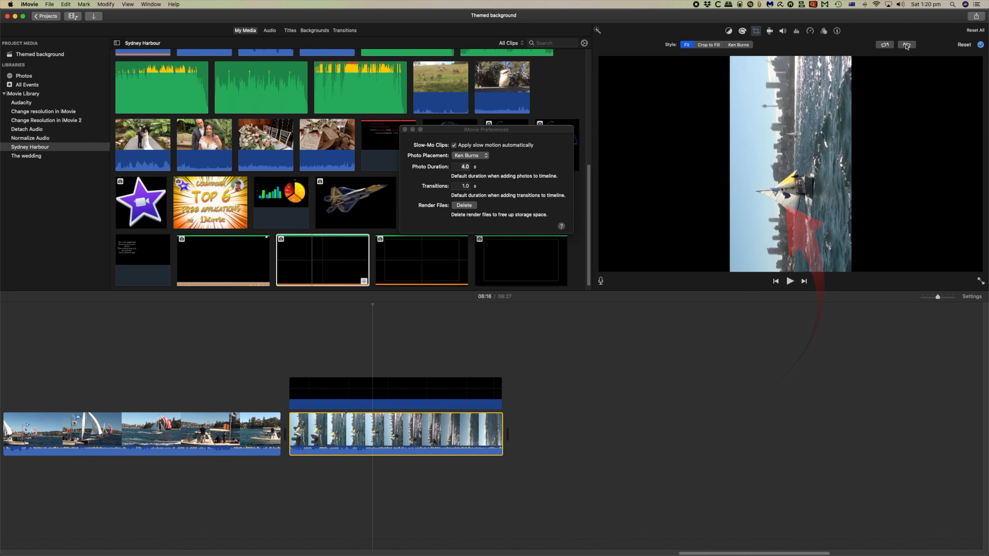
{"action": "left_click", "coordinate": [906, 45]}
{"action": "left_click", "coordinate": [284, 318]}
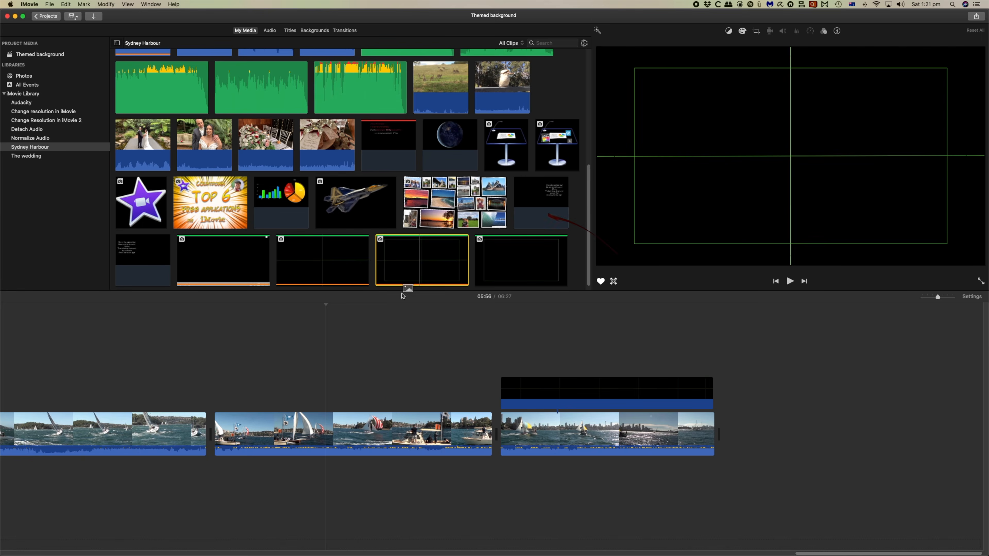
Step: Overlay the crosshair-and-frame guide image at the start of the second-last sailing clip, set its crop style to Fit, and play it
{"action": "mouse_move", "coordinate": [403, 295]}
{"action": "left_mouse_down"}
{"action": "mouse_move", "coordinate": [340, 385]}
{"action": "mouse_move", "coordinate": [215, 390]}
{"action": "left_mouse_up"}
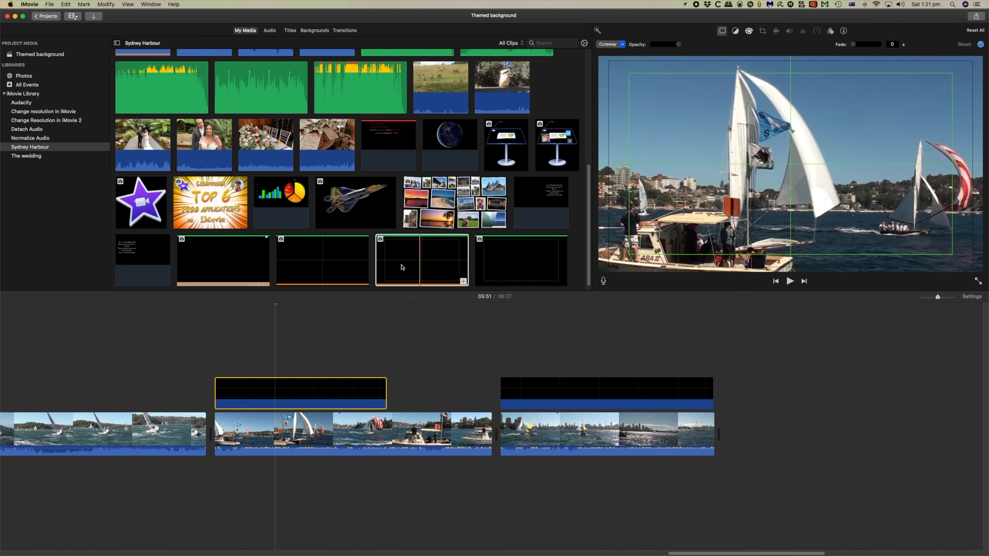
{"action": "left_click", "coordinate": [414, 259]}
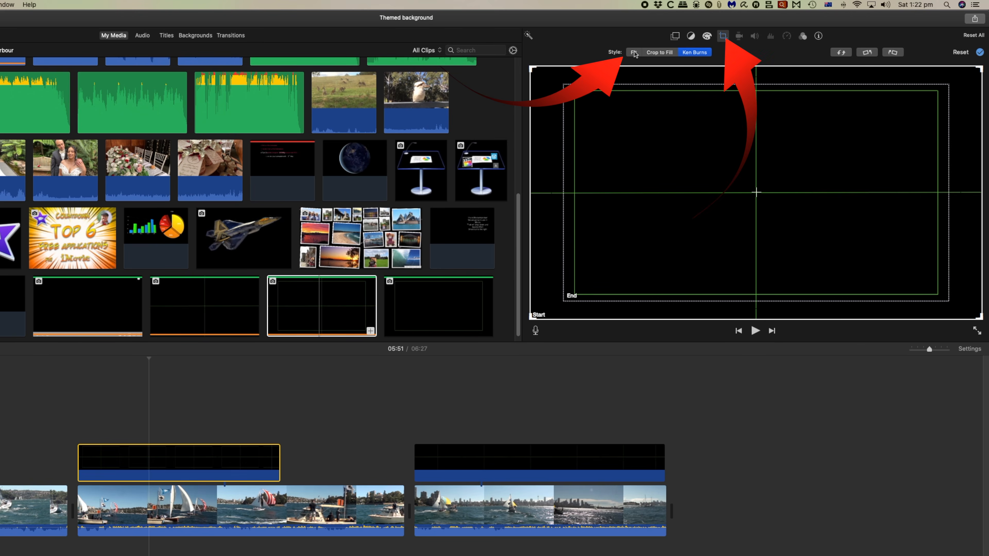
{"action": "left_click", "coordinate": [633, 52]}
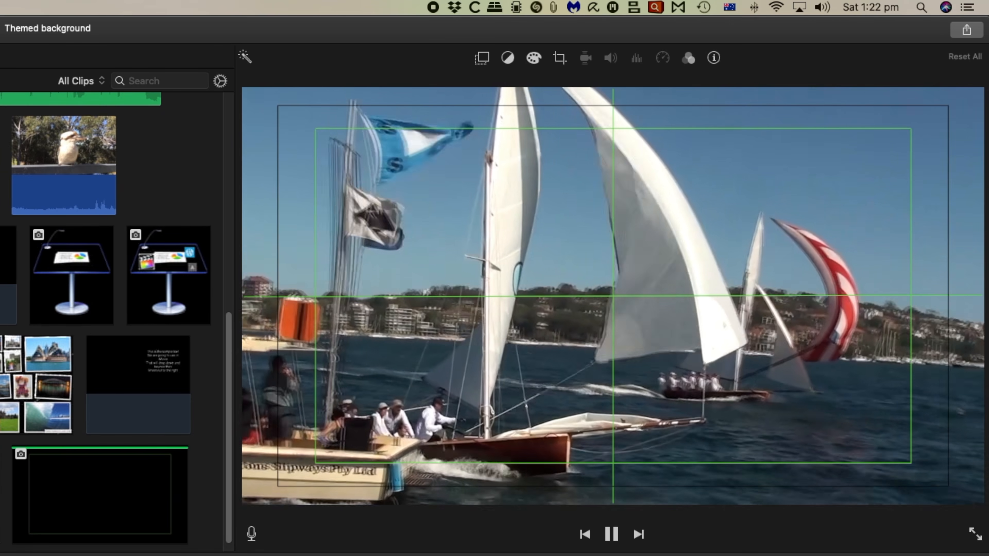
{"action": "key", "text": "space"}
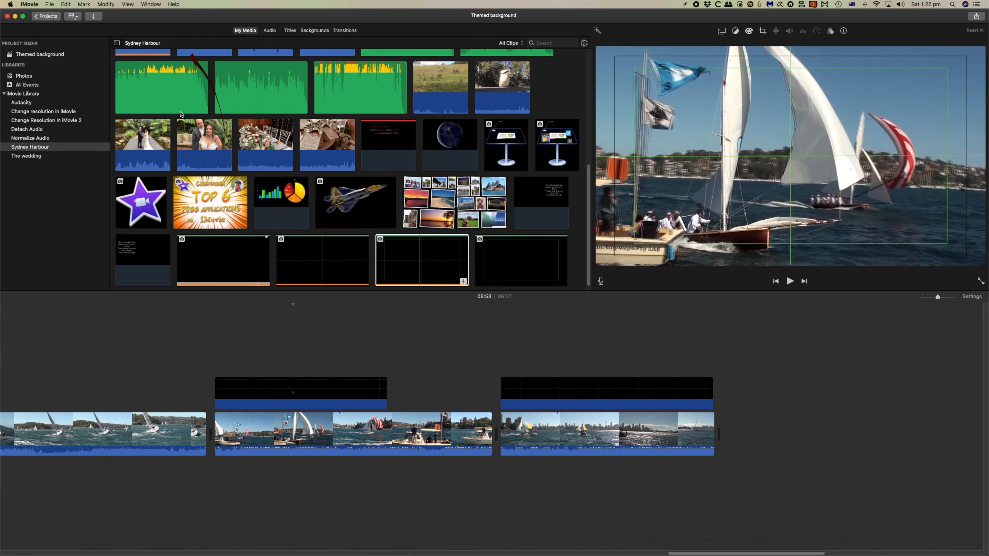
Step: Set the default photo placement to Fit, overlay the crosshair image near the second-last clip's end, and check its crop style
{"action": "left_click", "coordinate": [27, 5]}
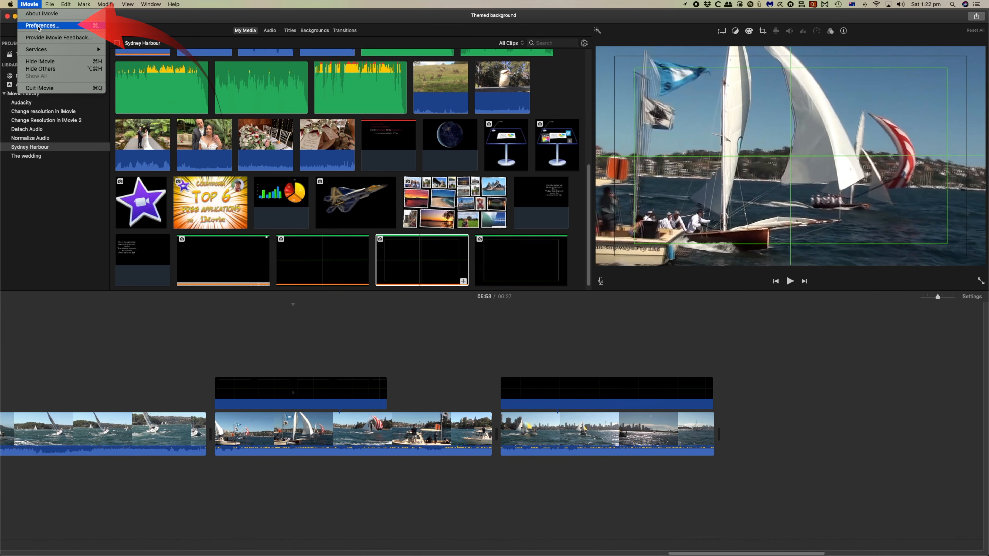
{"action": "left_click", "coordinate": [39, 25]}
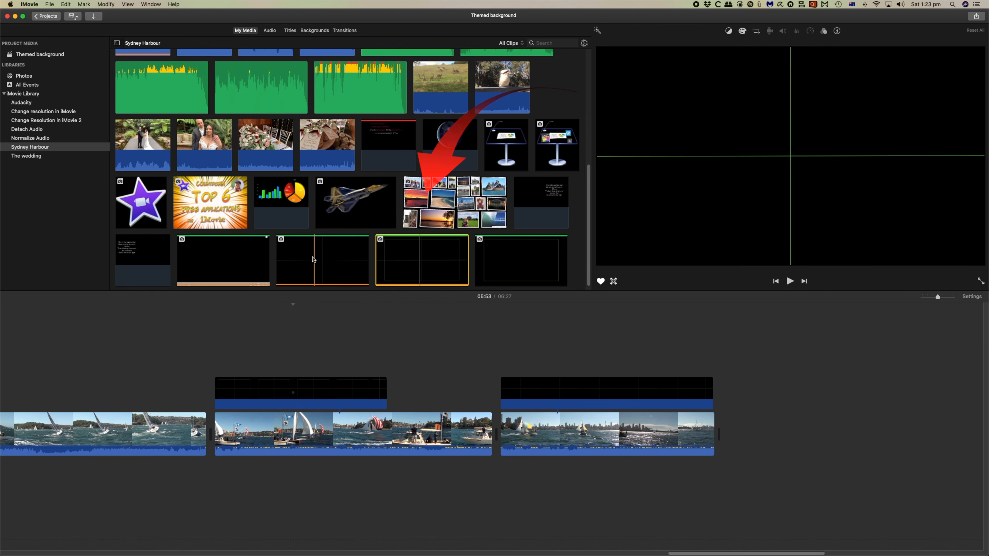
{"action": "left_click_drag", "start_coordinate": [313, 259], "coordinate": [422, 350]}
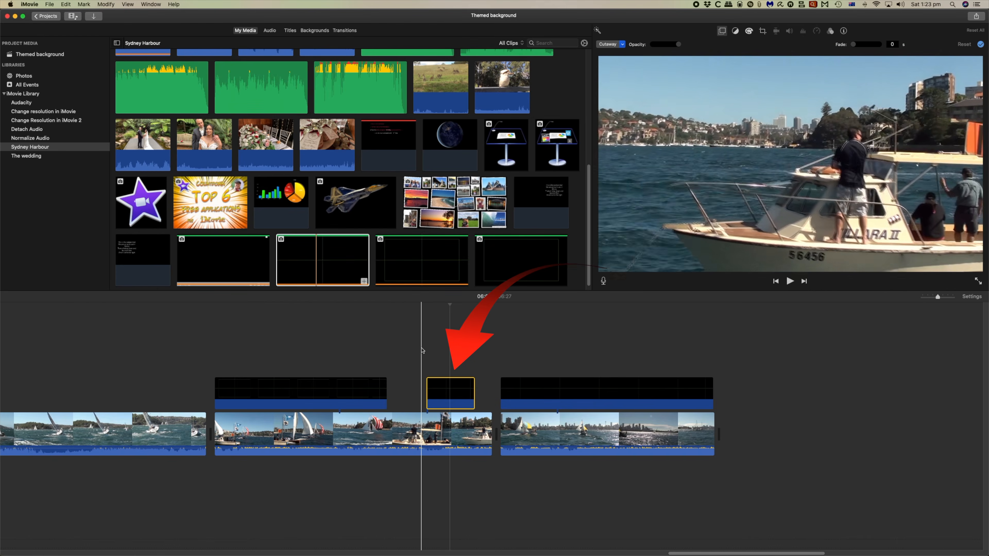
{"action": "left_click", "coordinate": [761, 31]}
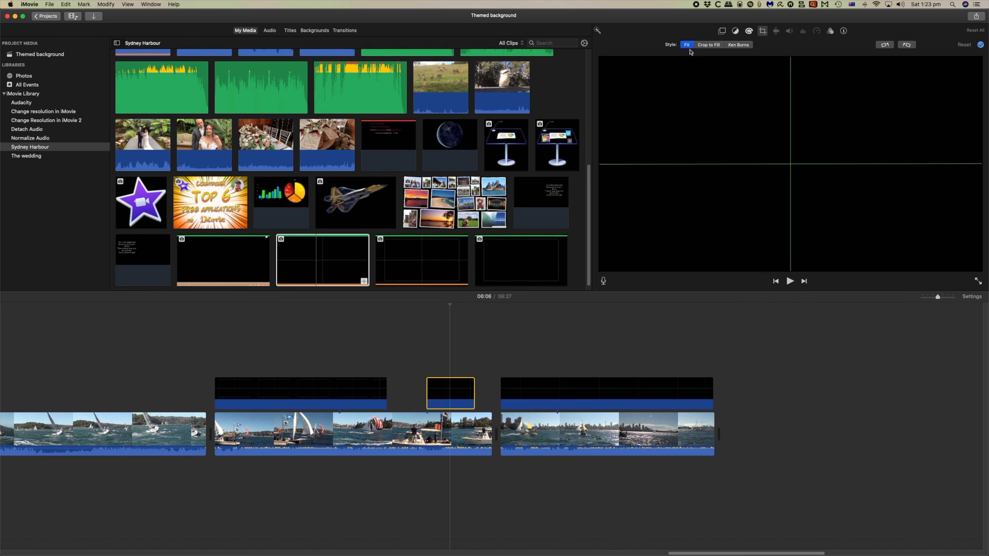
Step: Overlay the YouTube player controls image at the start of the third-last sailing clip and play the result
{"action": "left_click", "coordinate": [235, 255]}
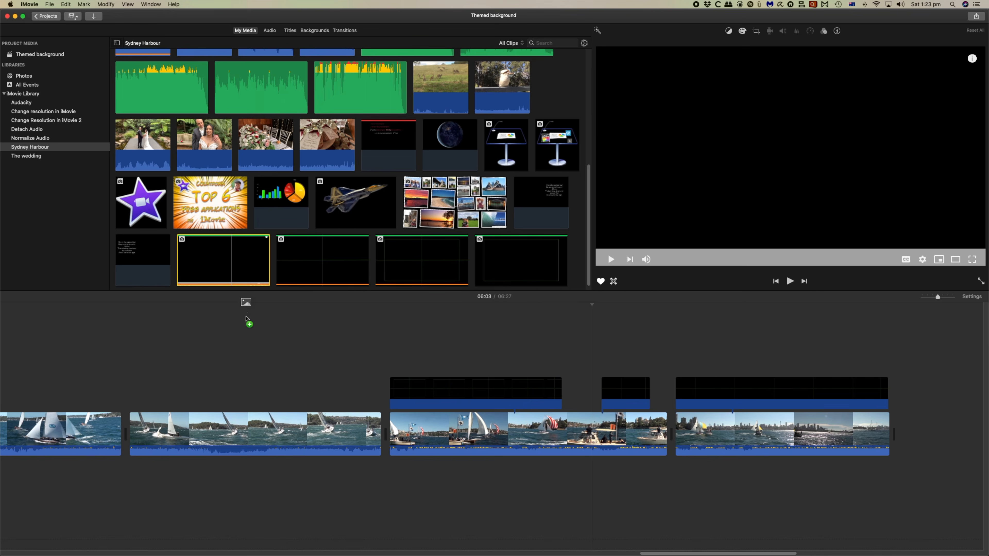
{"action": "left_click_drag", "start_coordinate": [246, 320], "coordinate": [131, 388]}
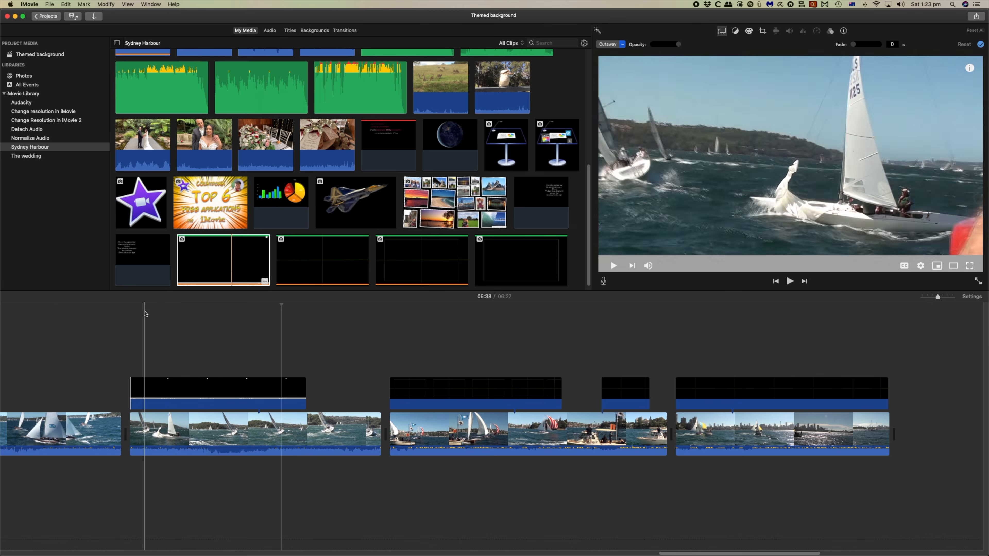
{"action": "left_click", "coordinate": [145, 314]}
{"action": "key", "text": "space"}
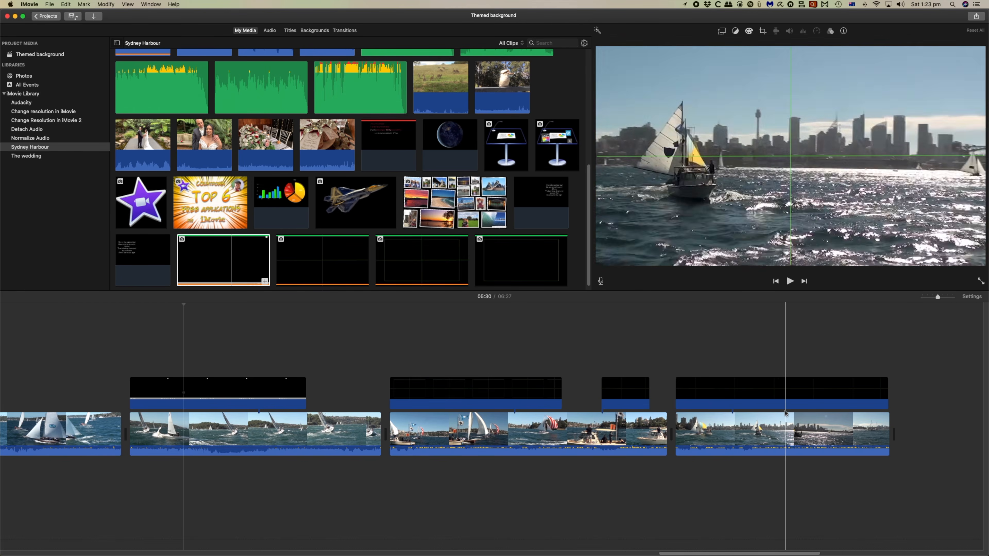
Step: Lower the opacity of the YouTube player controls overlay above the third-last sailing clip to its minimum, and delete the overlay
{"action": "left_click", "coordinate": [772, 390]}
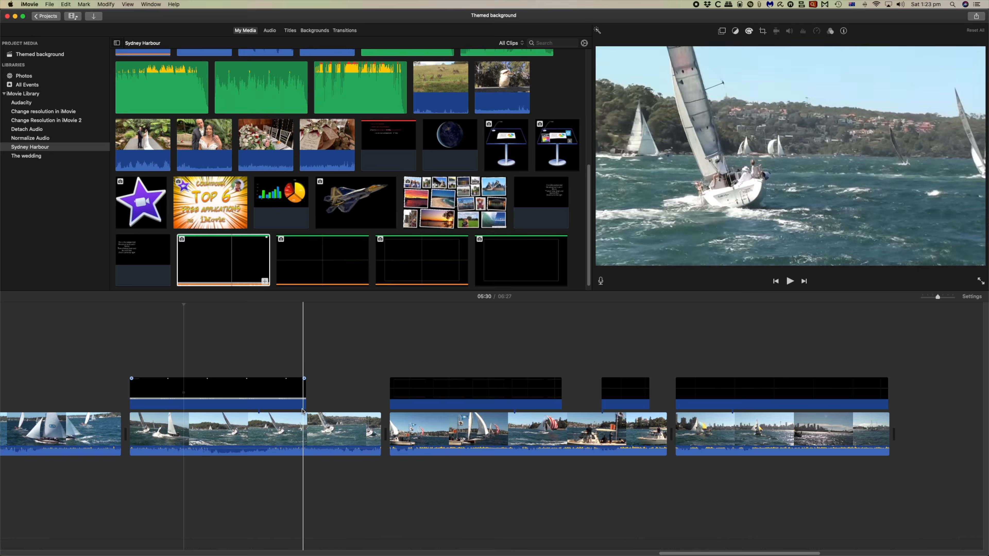
{"action": "left_click", "coordinate": [285, 403]}
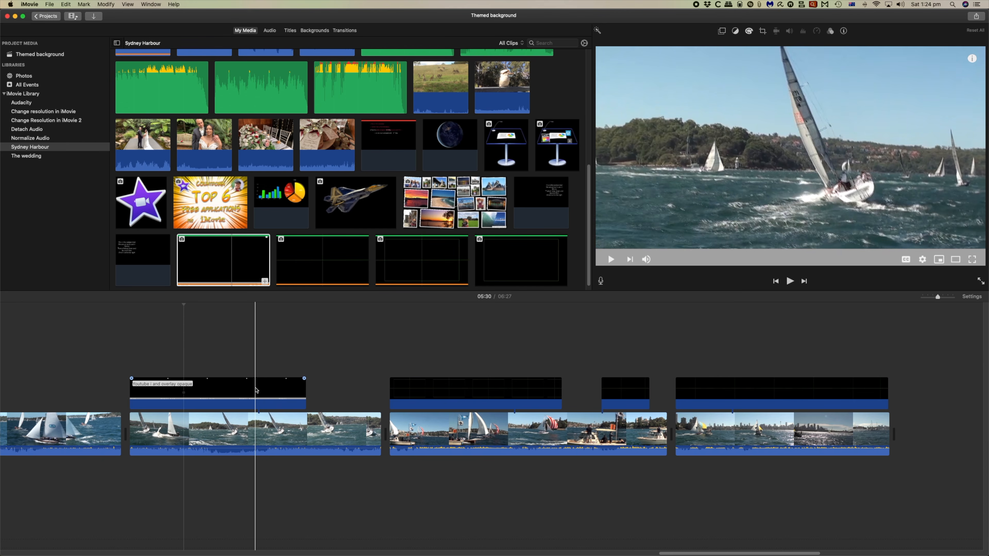
{"action": "left_click", "coordinate": [255, 384]}
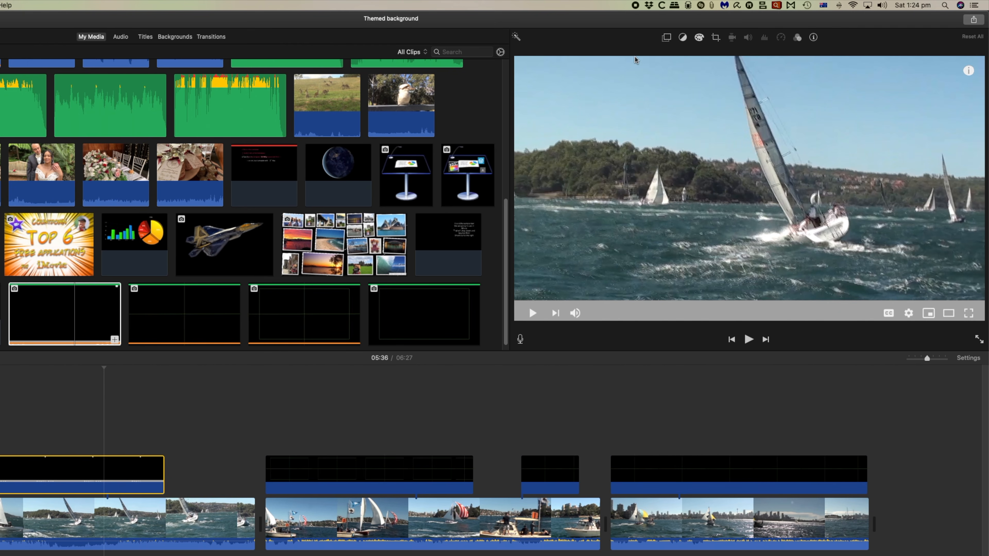
{"action": "left_click", "coordinate": [667, 38]}
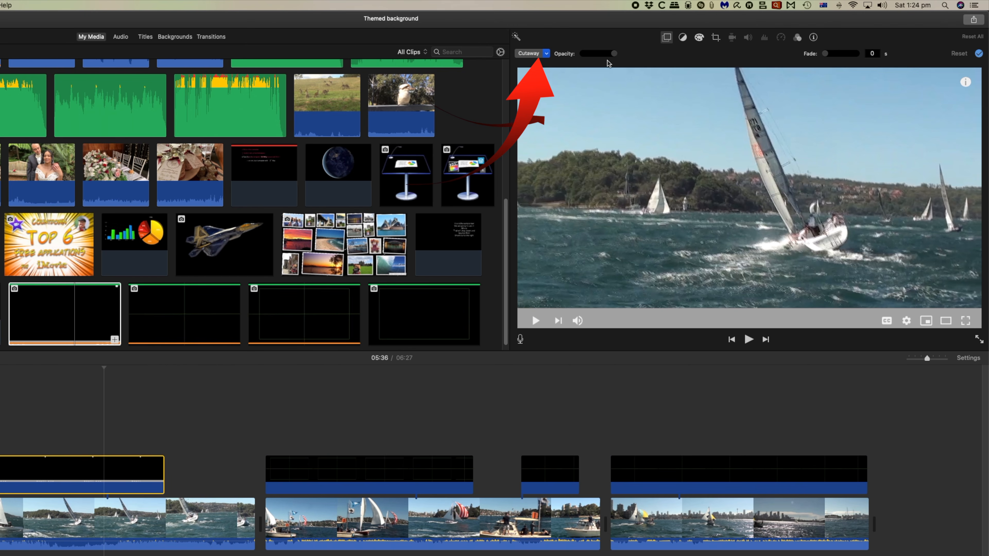
{"action": "left_click_drag", "start_coordinate": [614, 54], "coordinate": [584, 55]}
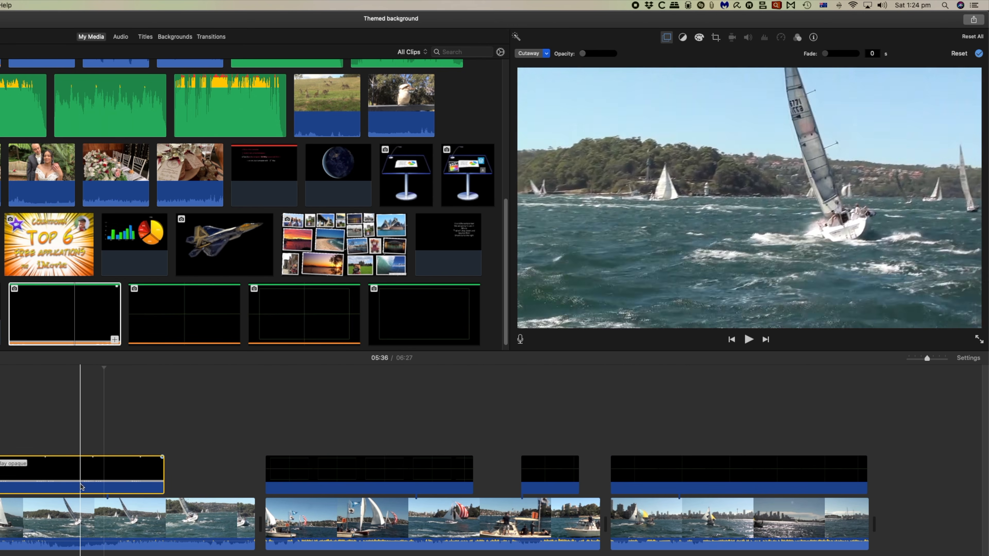
{"action": "left_click", "coordinate": [86, 480]}
{"action": "key", "text": "Delete"}
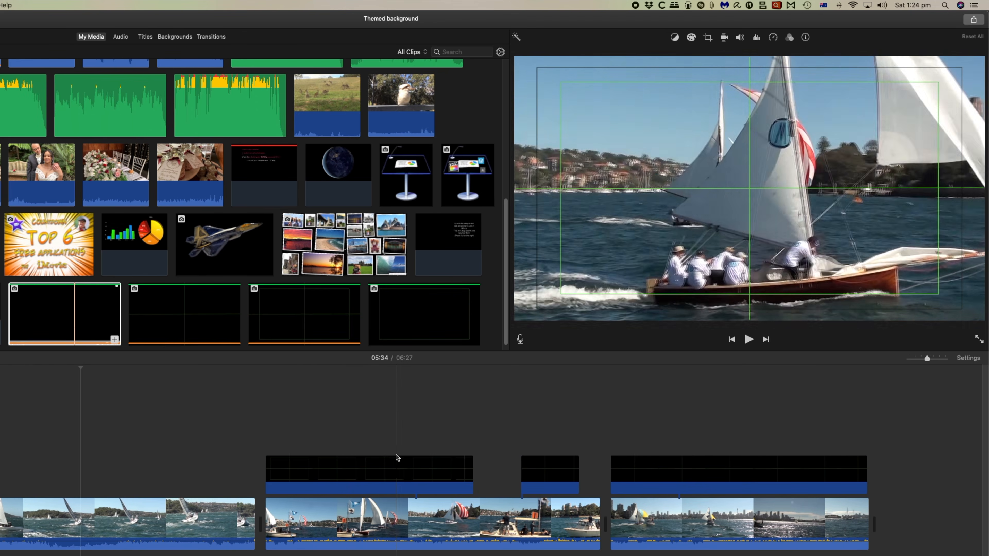
Step: Lower the opacity of the crosshair-and-frame guide overlay at the start of the second-last sailing clip to its minimum
{"action": "left_click", "coordinate": [389, 471]}
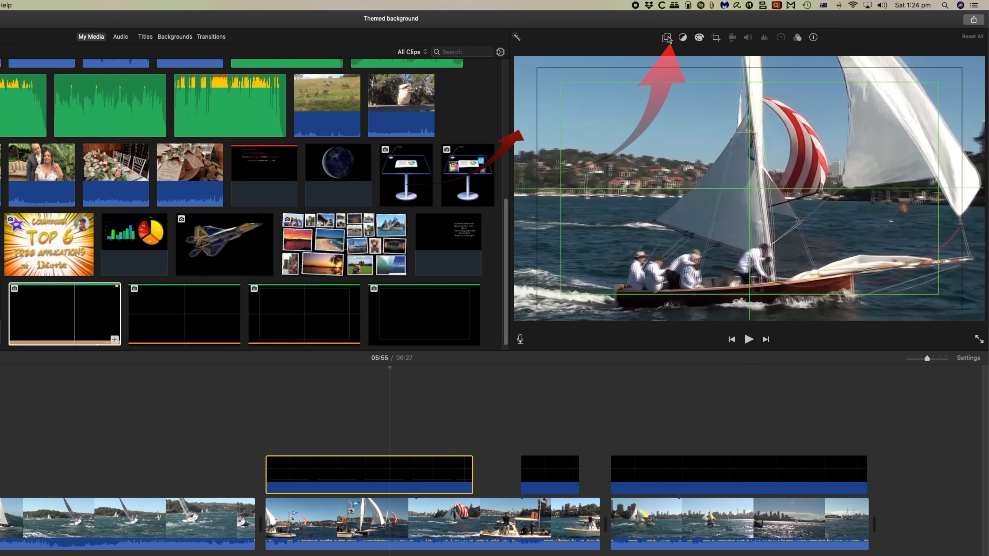
{"action": "left_click", "coordinate": [661, 38]}
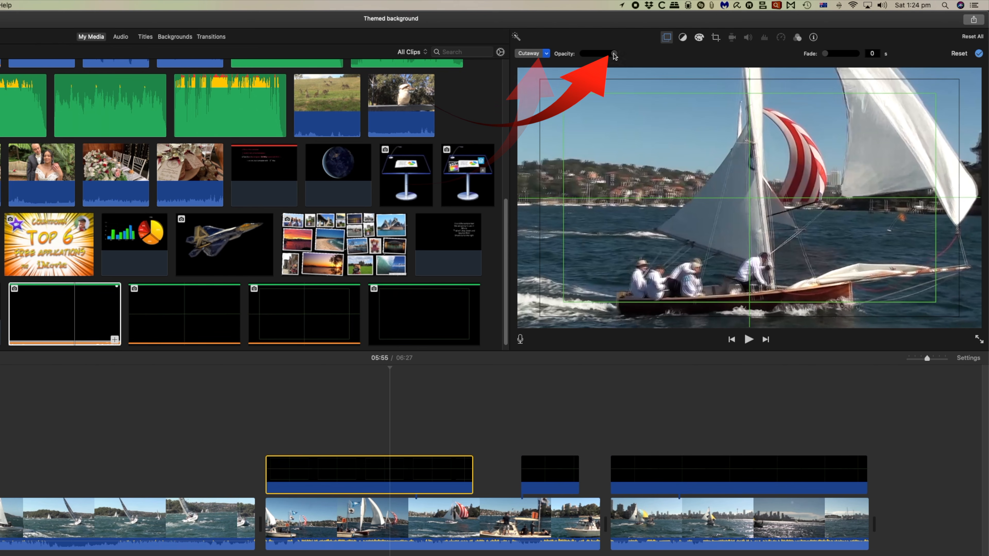
{"action": "left_click_drag", "start_coordinate": [613, 54], "coordinate": [576, 54]}
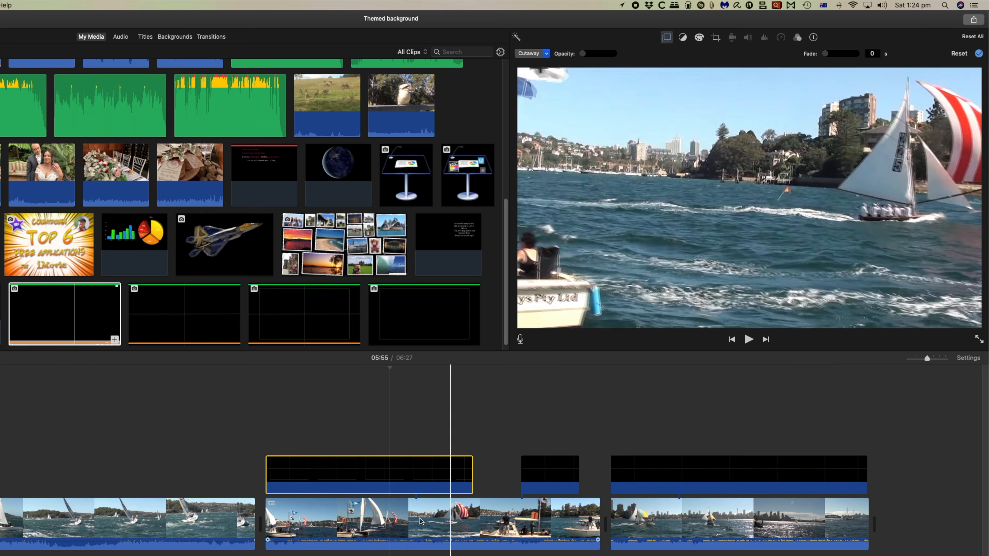